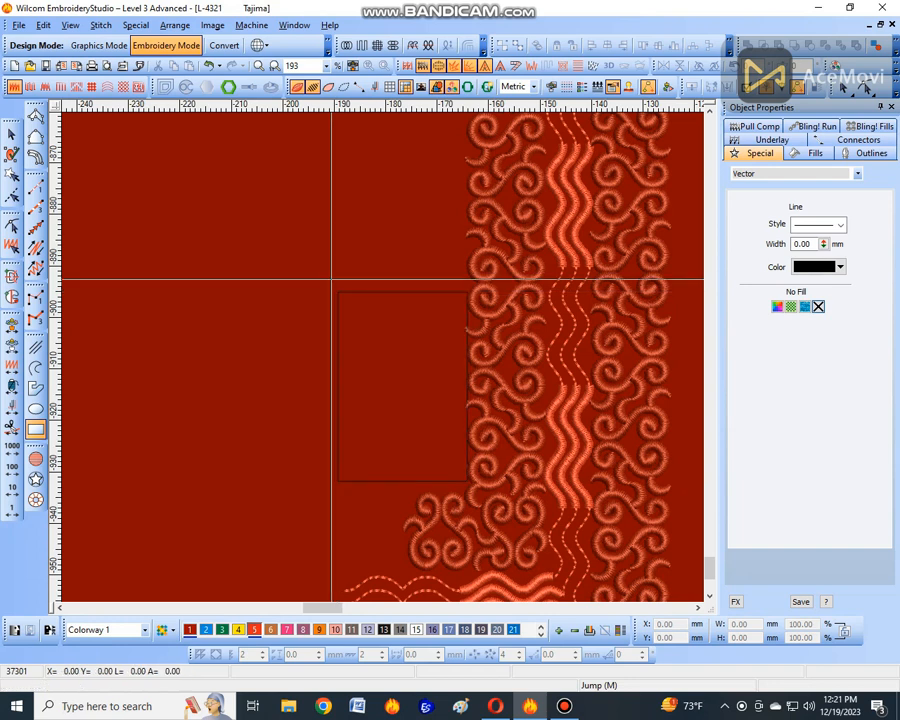
Step: Turn the vector rectangle beside the scroll border into a Triple Run outline and set its width to 25 mm
left_click(12, 133)
left_click(36, 207)
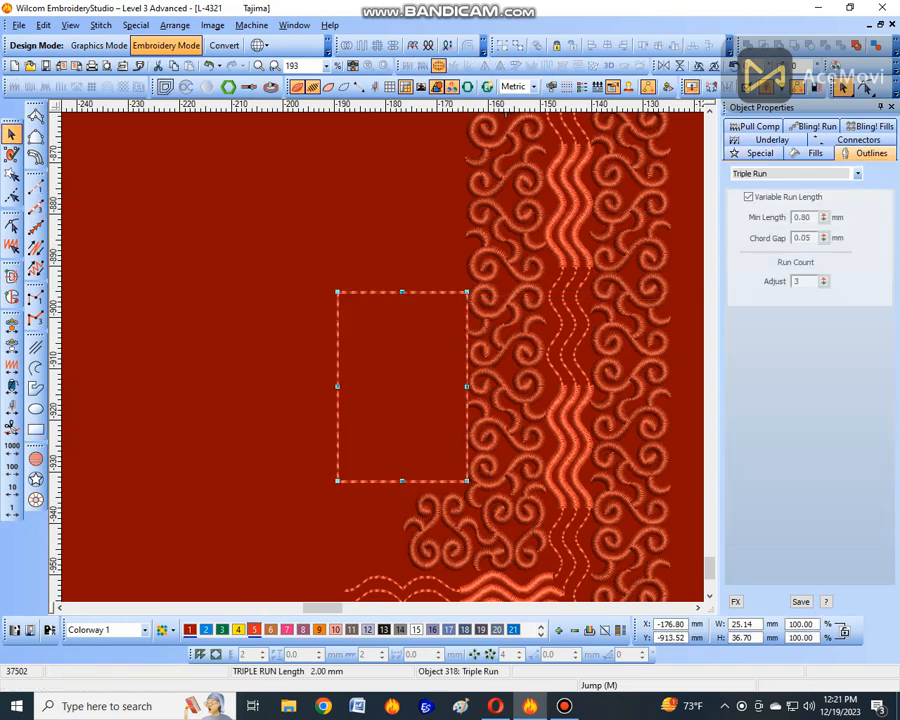
left_click(752, 624)
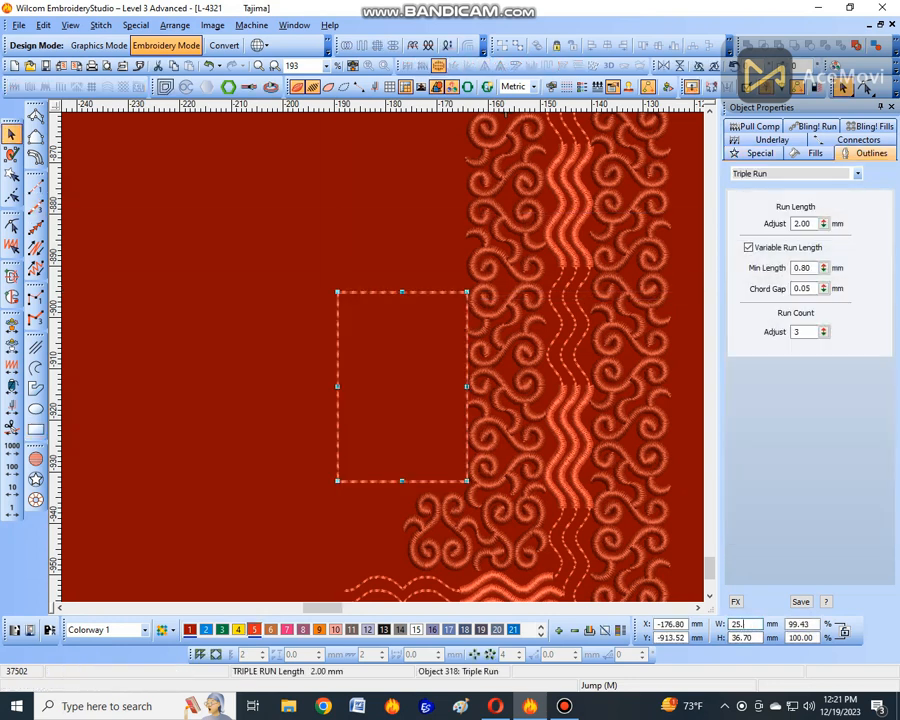
type("25.")
key("Return")
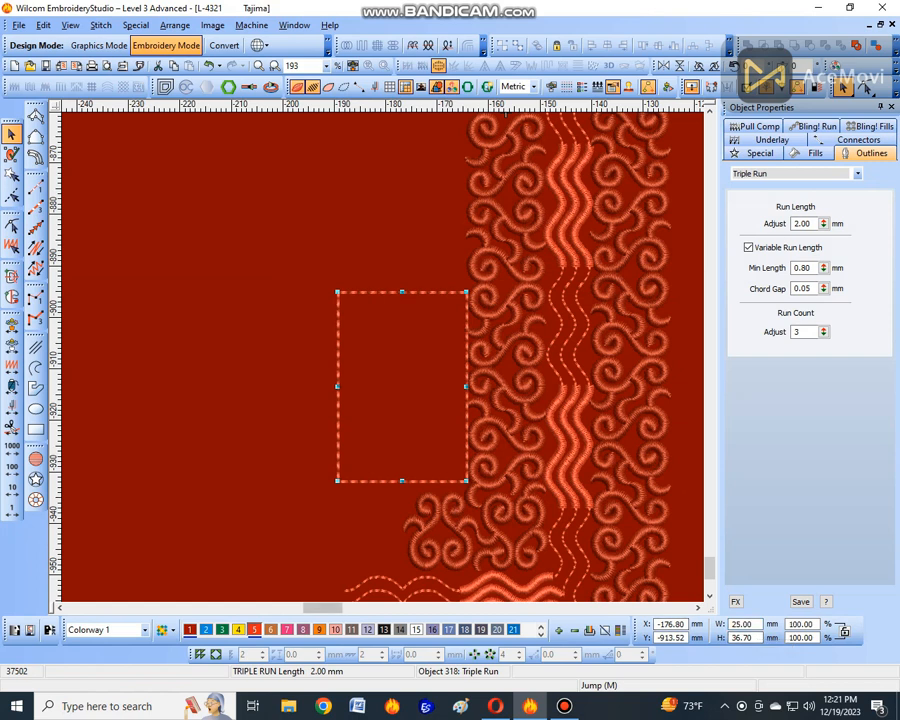
Step: Shift the rectangle down to the corner motif and stretch its top edge up to the upper end of the vertical border
mouse_move(402, 385)
left_mouse_down()
mouse_move(402, 444)
mouse_move(402, 396)
left_mouse_up()
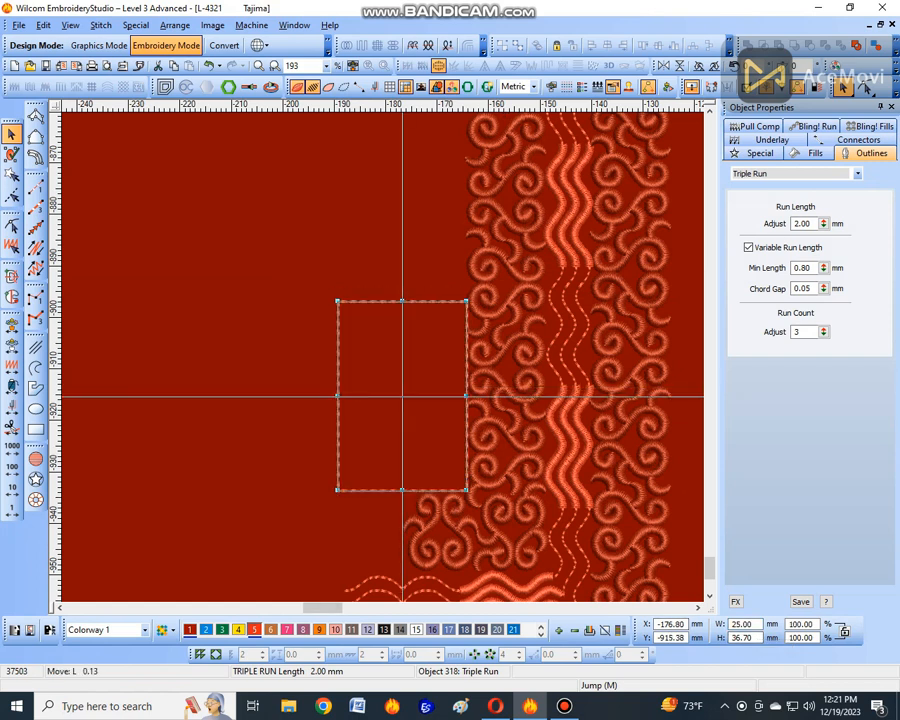
left_click_drag(402, 300, 355, 463)
scroll(380, 362, "down", 3)
scroll(382, 301, "up", 1)
key("Escape")
scroll(411, 207, "up", 2)
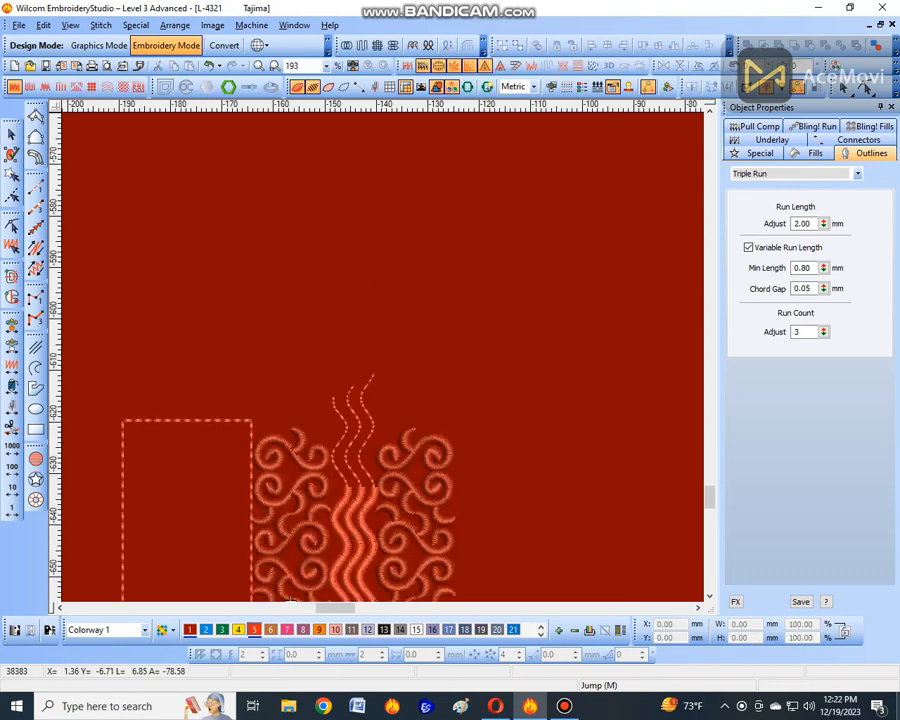
Step: Draw a straight Triple Run line rising diagonally from the rectangle's upper right corner across the top of the border
left_click(35, 205)
left_click(245, 443)
left_click(514, 334)
key("Return")
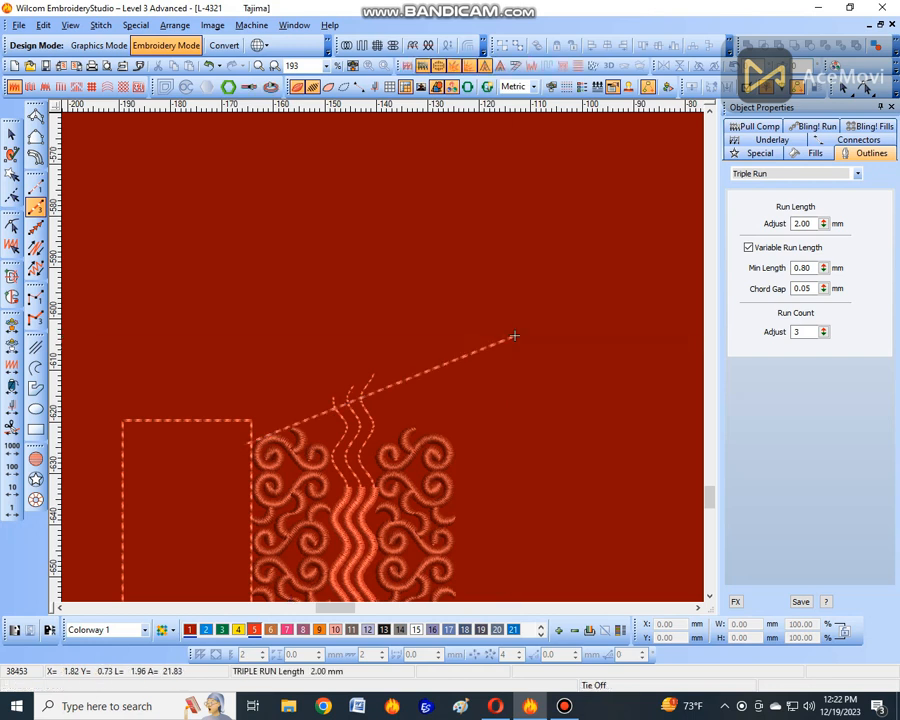
key("Escape")
key("Escape")
key("Escape")
Step: Duplicate the topmost scroll motif of the border's right column and place the copy directly above it
left_click_drag(540, 287, 334, 501)
right_click(416, 381)
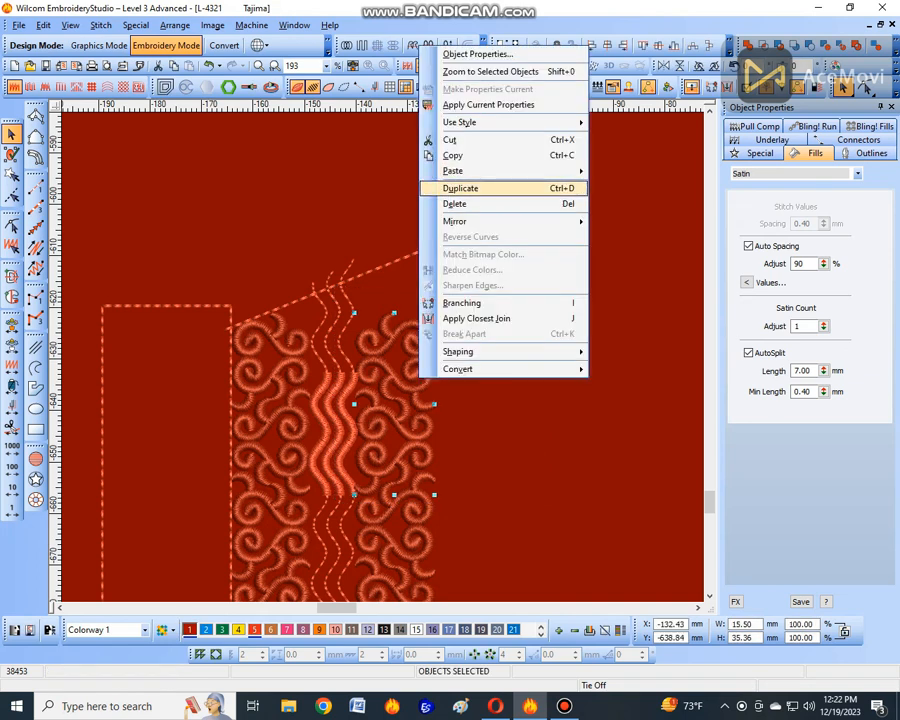
left_click(470, 187)
scroll(394, 404, "down", 2)
left_click_drag(394, 404, 315, 240)
scroll(357, 328, "up", 2)
scroll(350, 255, "up", 2)
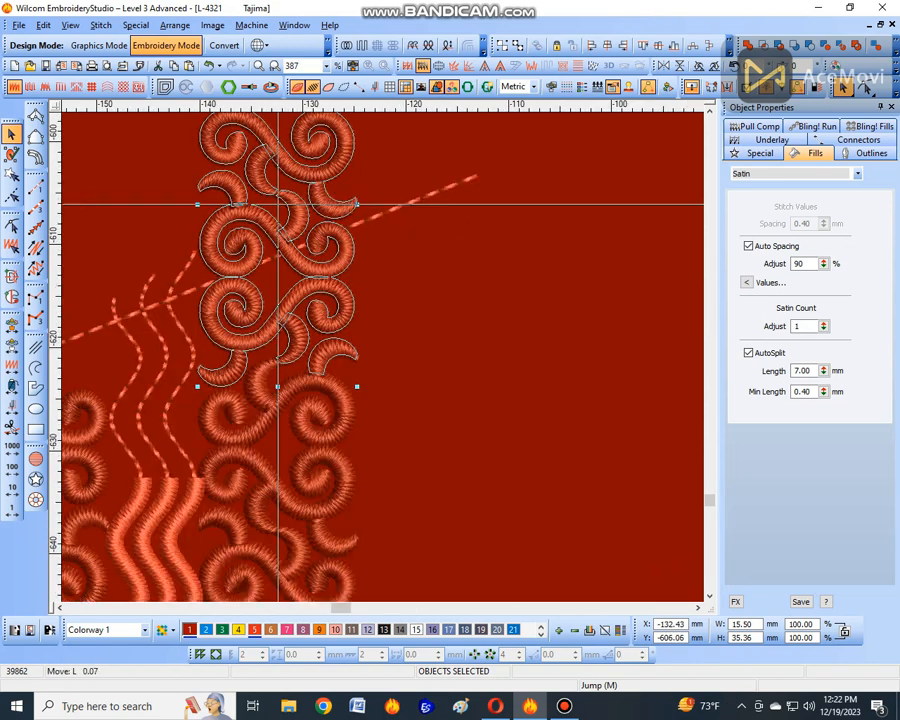
Step: Delete the pieces of the duplicated scroll motif that extend beyond the slanted line
left_click_drag(454, 253, 187, 80)
key("Delete")
scroll(432, 455, "up", 1)
left_click(430, 425)
key("Delete")
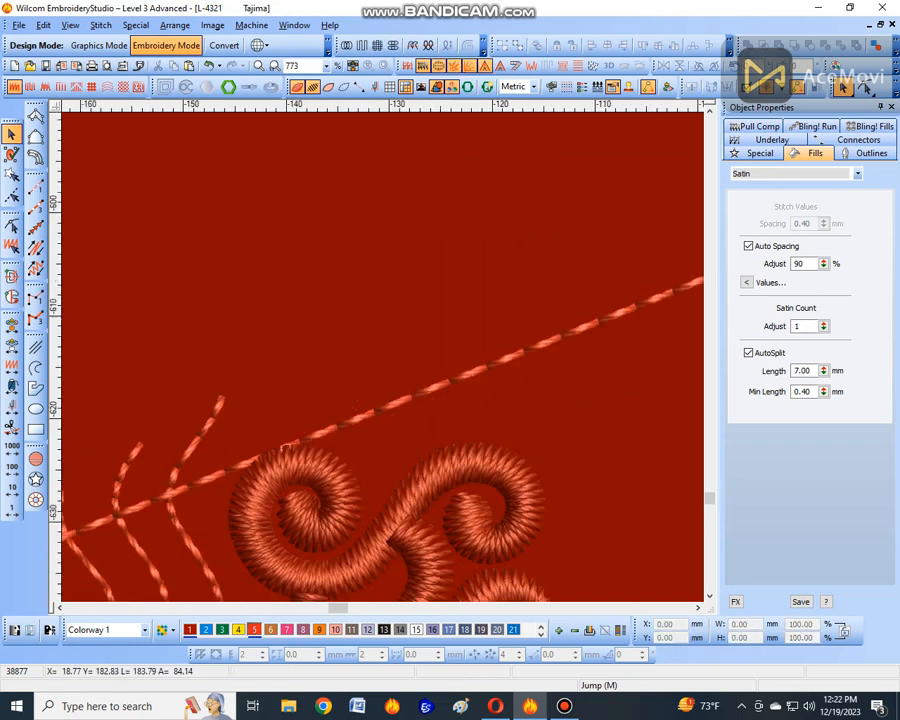
Step: Reshape the upper ends of the three wavy run lines so that they finish at the slanted line
scroll(425, 466, "down", 1)
scroll(154, 387, "up", 1)
left_click(12, 226)
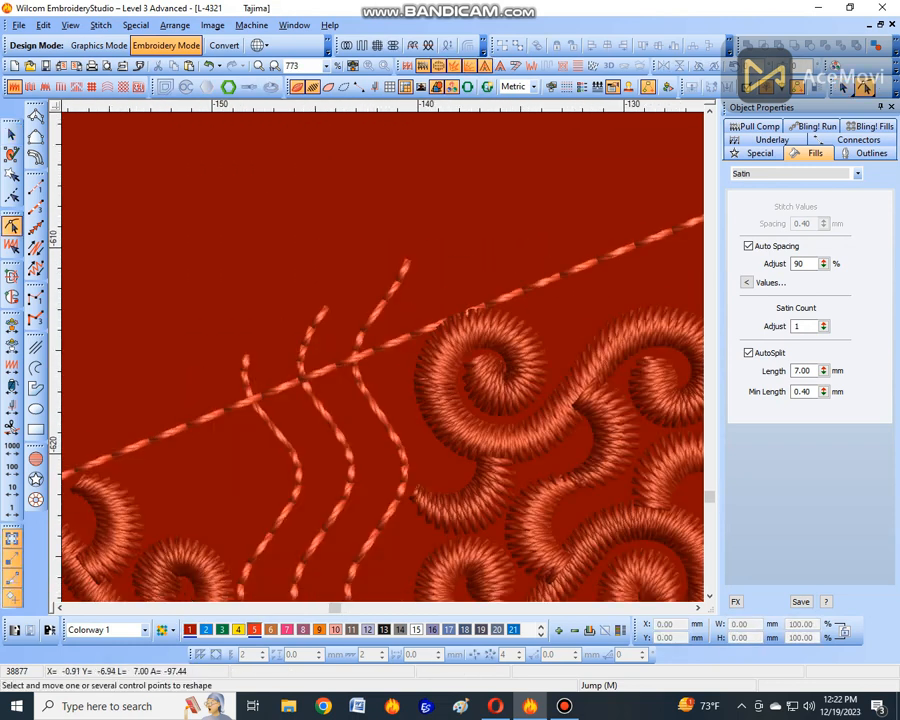
left_click(247, 375)
left_click_drag(245, 355, 250, 400)
left_click(303, 366)
left_click_drag(303, 358, 302, 376)
left_click(325, 308)
key("Delete")
left_click(357, 368)
key("Delete")
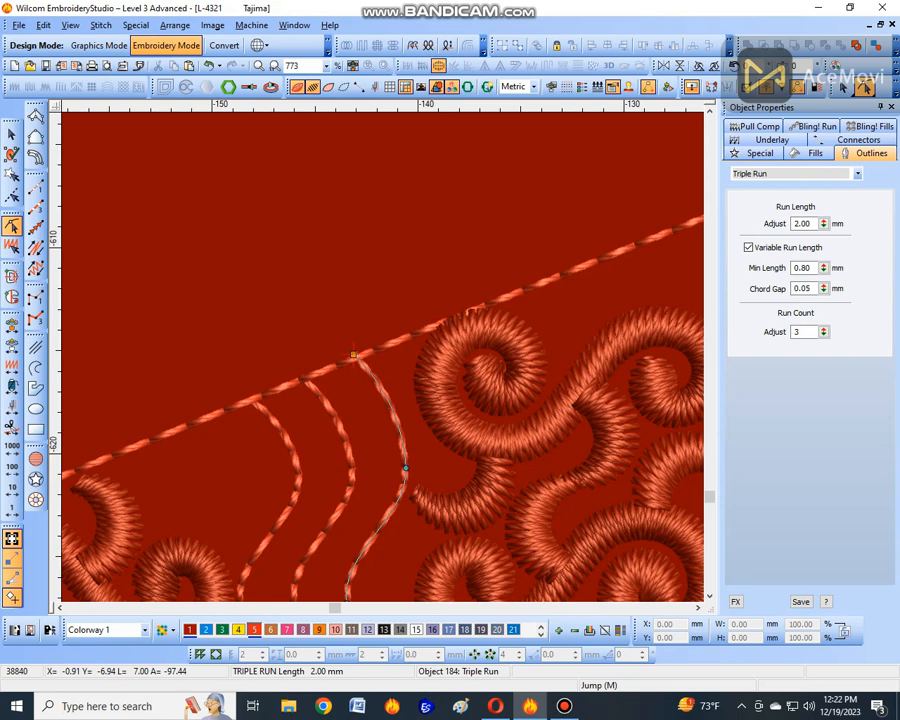
scroll(402, 430, "down", 4)
key("Escape")
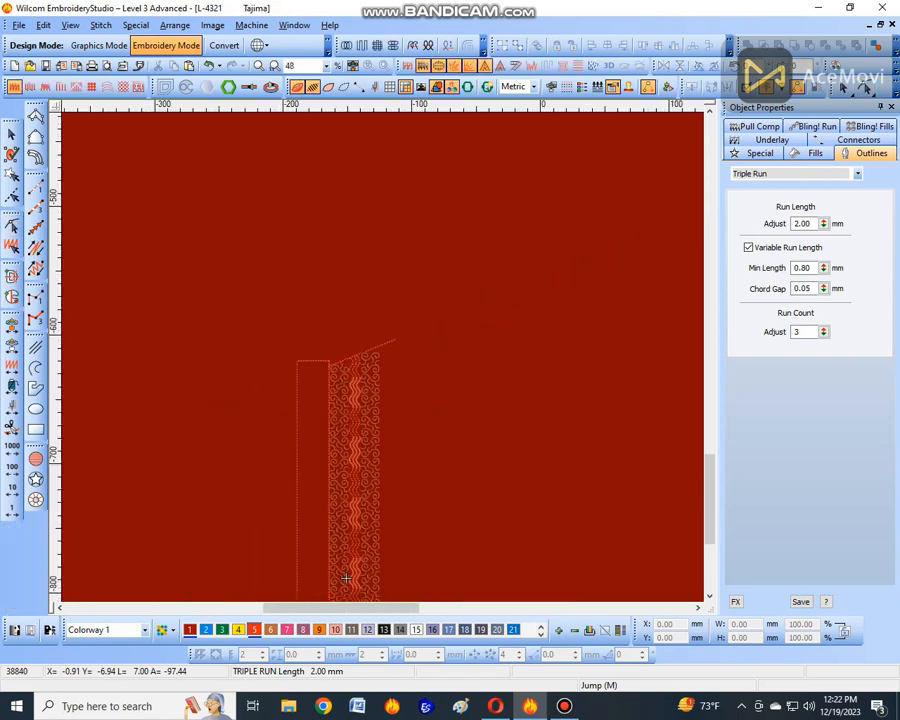
Step: Copy the small curl at the top of the left scroll column to the right, and mirror and rotate the copy
scroll(346, 578, "up", 3)
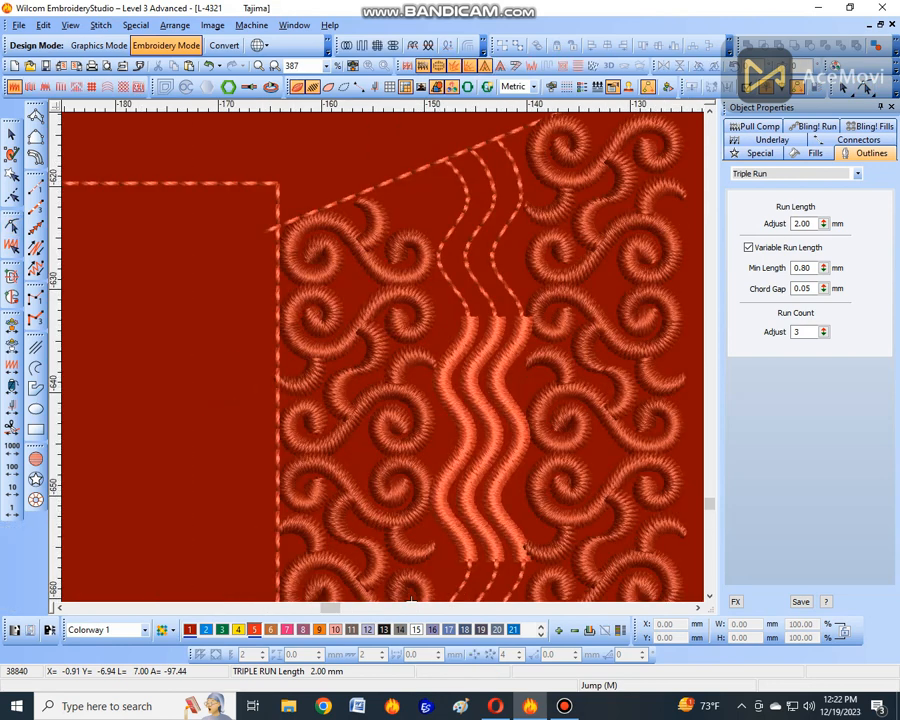
key("o")
left_click(372, 220)
left_click_drag(370, 220, 413, 204)
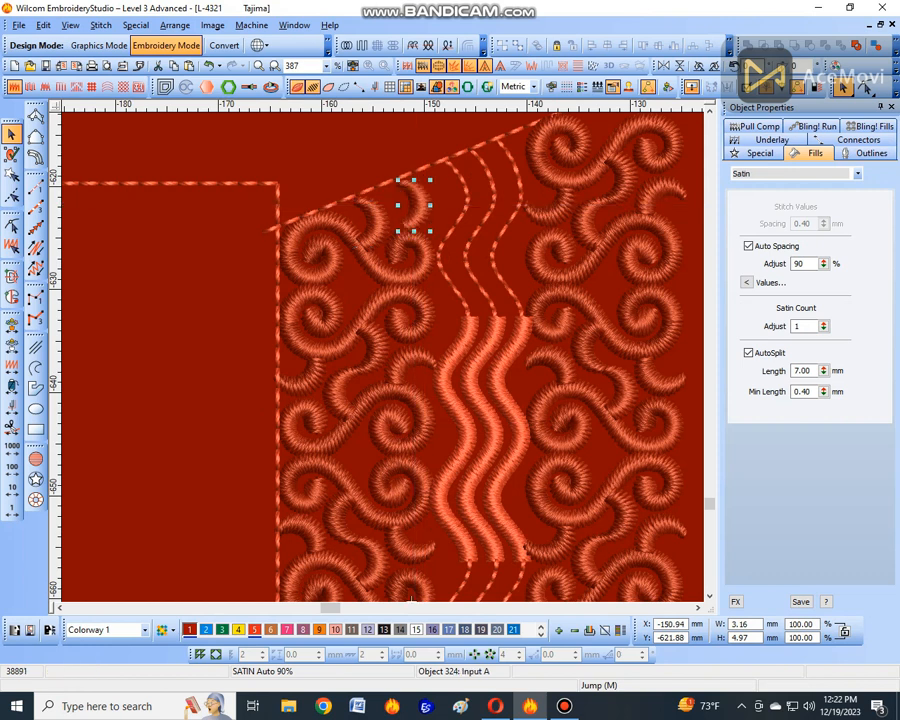
left_click(664, 66)
left_click(717, 66)
scroll(485, 125, "up", 1)
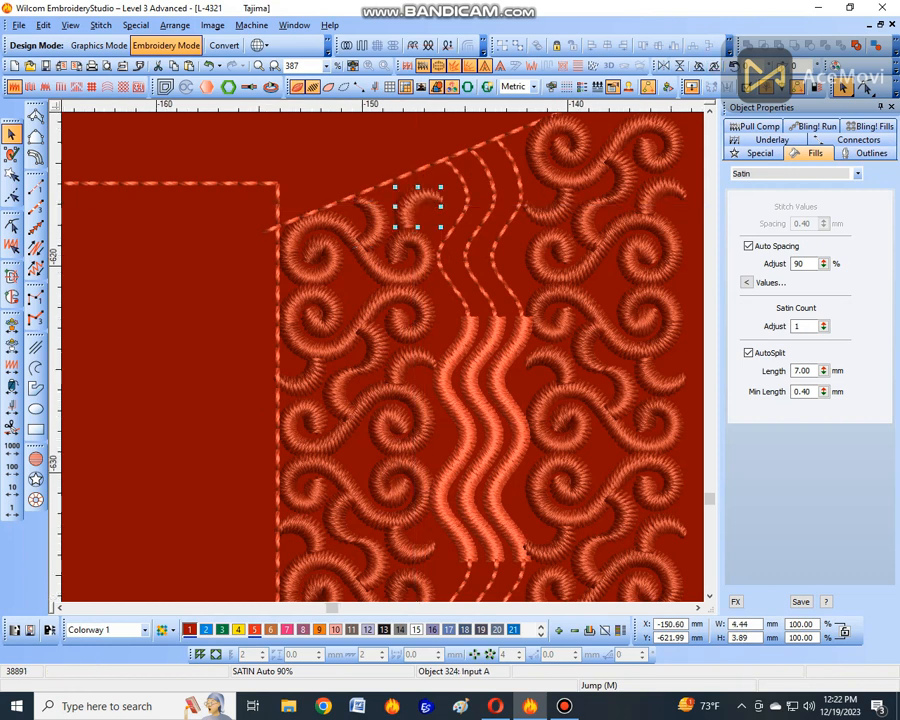
Step: Adjust the copied curl to fit against the upper right scroll, just below the slanted line
scroll(430, 202, "up", 2)
left_click_drag(382, 221, 388, 241)
left_click_drag(477, 162, 487, 152)
key("Escape")
scroll(487, 152, "down", 3)
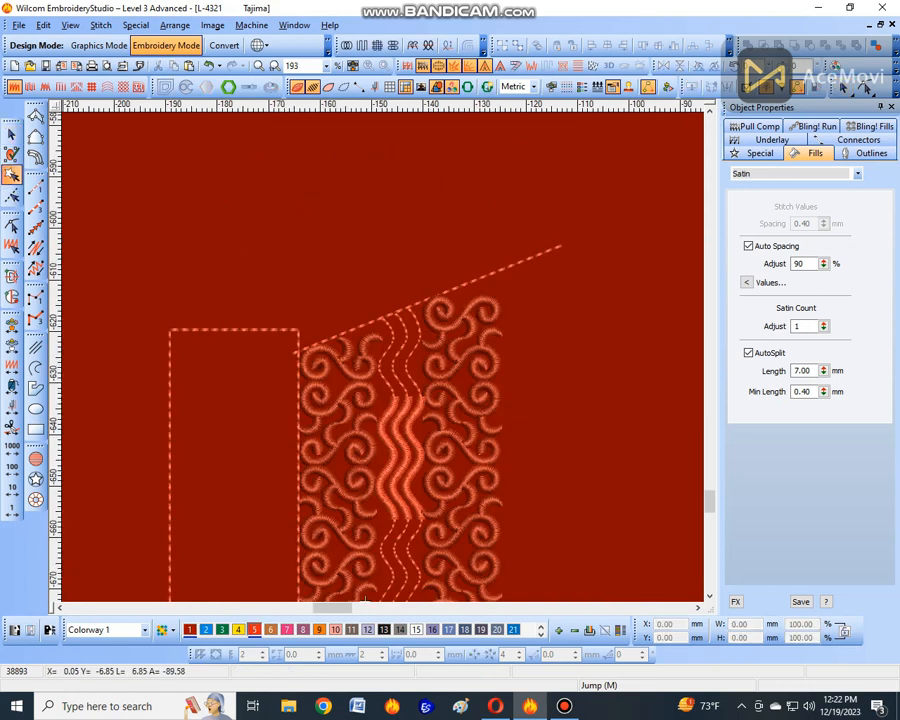
Step: Lasso-select the vertical border, slanted line and bottom corner motifs, and create a horizontally mirrored copy of them
left_click(217, 377)
left_click(351, 189)
left_click(572, 178)
left_click(627, 304)
scroll(383, 355, "down", 4)
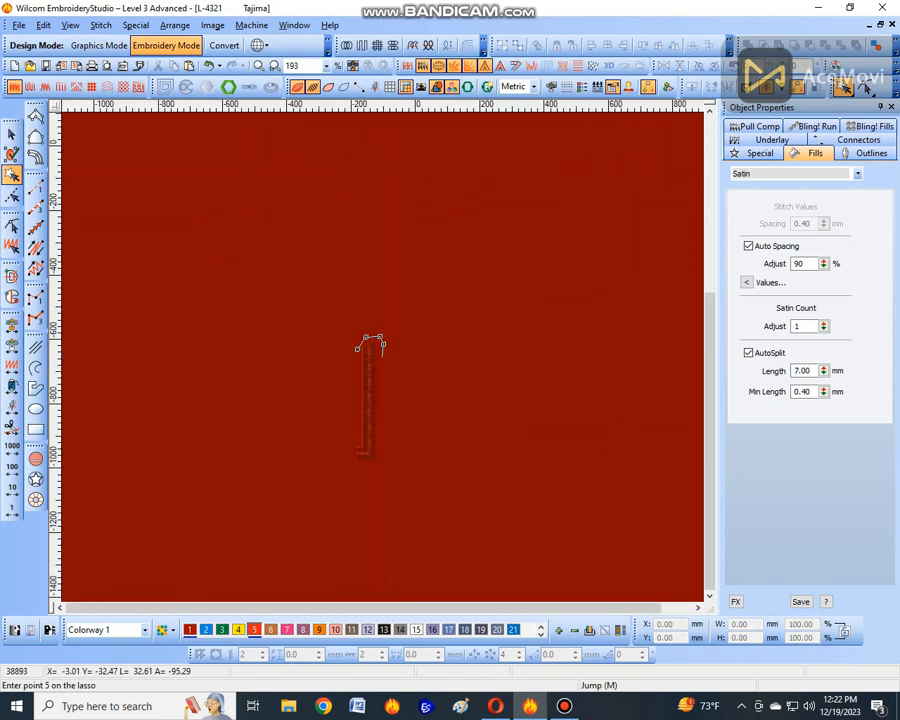
left_click(400, 464)
scroll(380, 462, "up", 4)
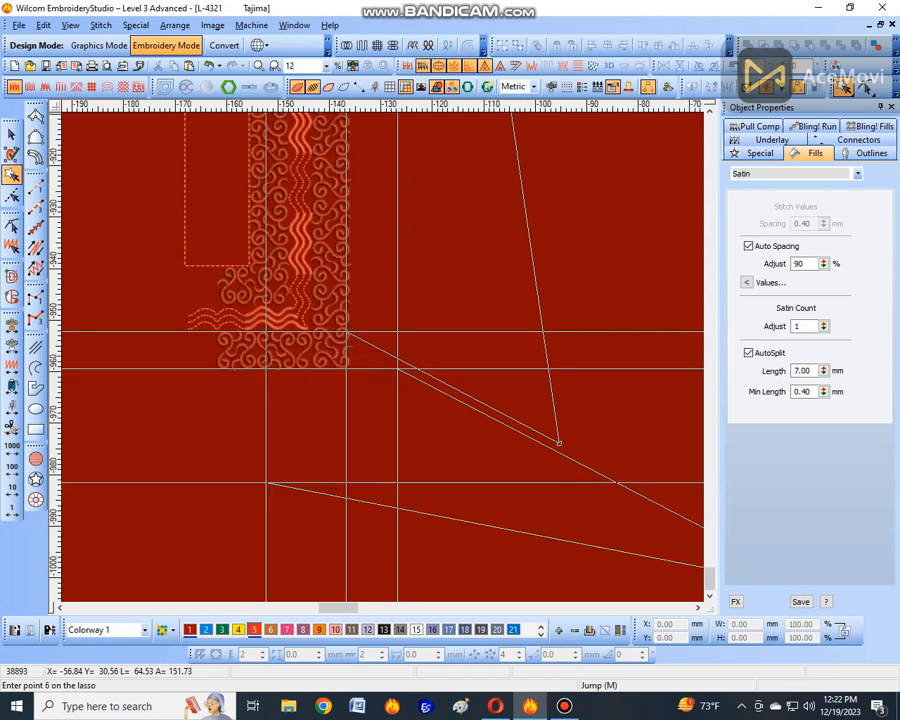
scroll(346, 331, "up", 2)
left_click(258, 489)
left_click(118, 473)
left_click(97, 381)
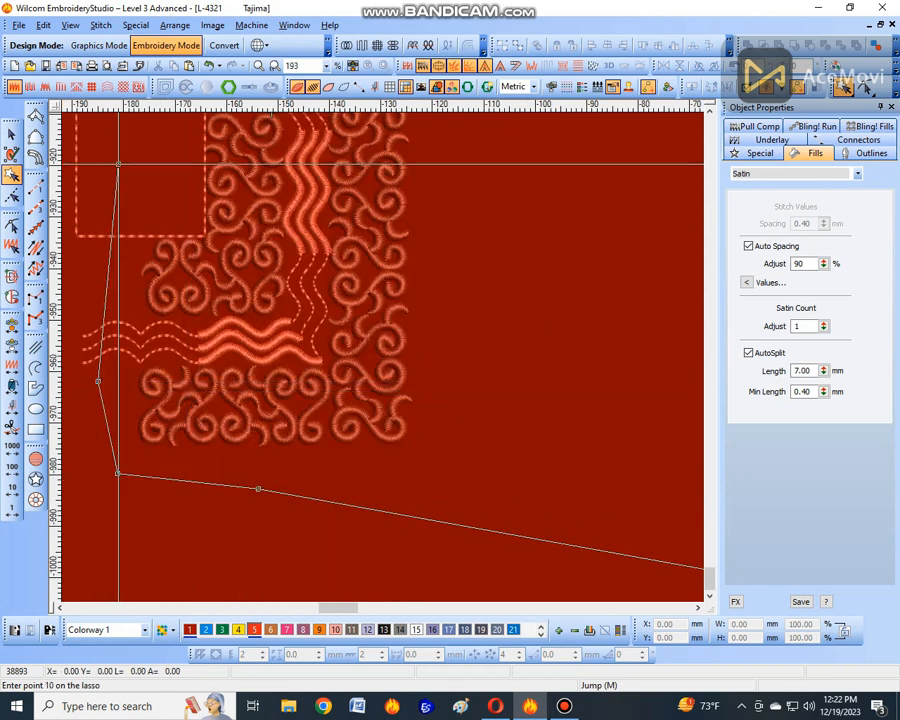
left_click(118, 163)
scroll(118, 163, "down", 3)
scroll(360, 250, "down", 2)
key("Return")
Step: Nudge the mirrored border copy straight left to about X -178 mm, moving it toward the opposite side of the 25 mm rectangle
scroll(373, 362, "up", 4)
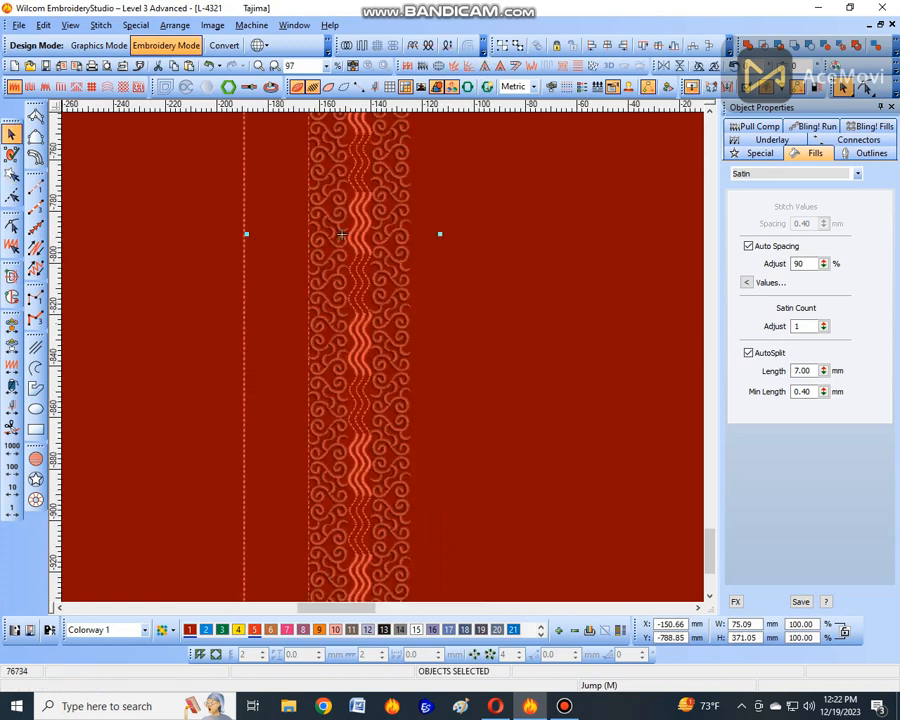
scroll(304, 259, "down", 2)
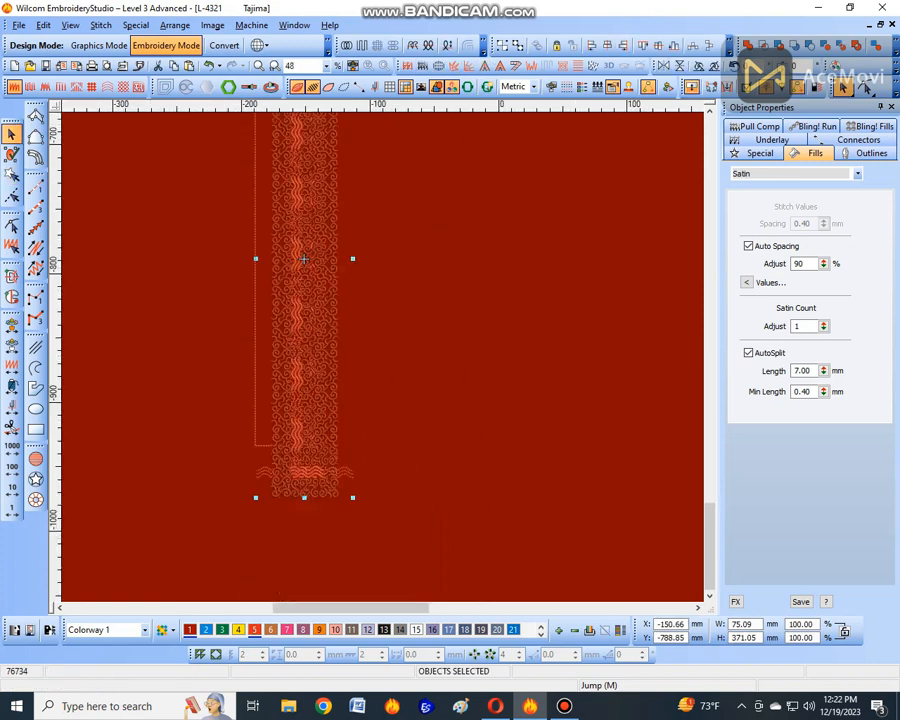
scroll(304, 259, "up", 2)
left_click_drag(410, 367, 408, 367)
key("Left")
key("Left")
key("Left")
key("Left")
key("Left")
key("Left")
scroll(353, 245, "up", 2)
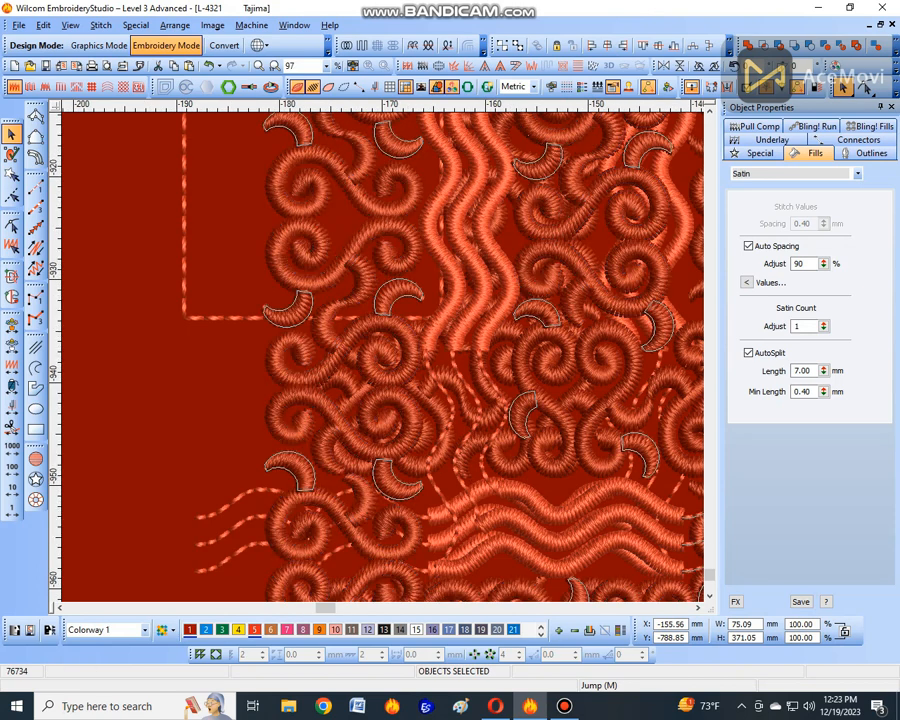
scroll(384, 300, "down", 2)
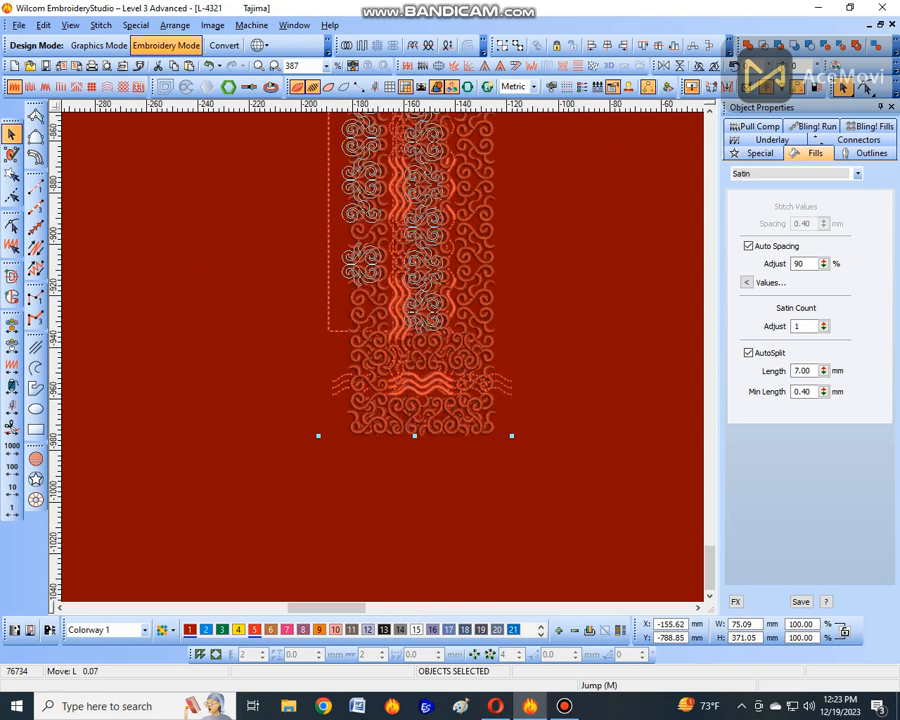
scroll(380, 500, "up", 3)
key("Left")
key("Left")
key("Left")
key("Left")
scroll(380, 500, "down", 2)
key("Left")
key("Left")
key("Left")
key("Left")
key("Left")
key("Left")
key("Left")
key("Left")
key("Left")
key("Left")
key("Left")
key("Left")
key("Left")
key("Left")
key("Left")
key("Left")
key("Left")
key("Left")
key("Left")
key("Left")
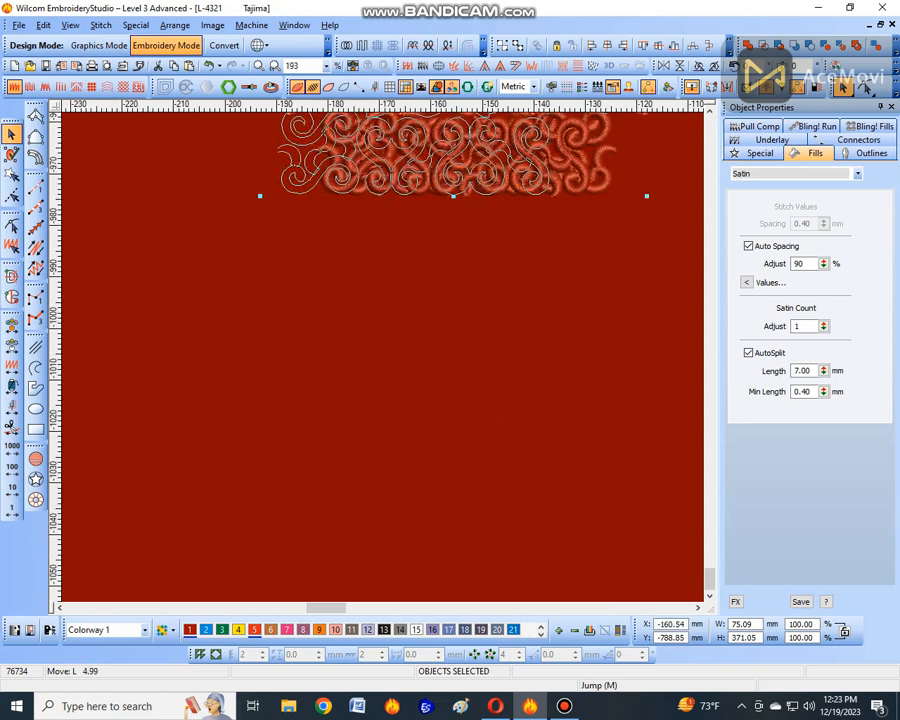
key("Left")
key("Left")
key("Left")
key("Left")
key("Left")
key("Left")
key("Left")
key("Left")
key("Left")
key("Left")
key("Left")
key("Left")
key("Left")
key("Left")
key("Left")
key("Left")
key("Left")
key("Left")
key("Left")
key("Left")
scroll(360, 540, "down", 1)
scroll(383, 330, "up", 2)
key("Left")
key("Left")
key("Left")
key("Left")
key("Left")
key("Left")
key("Left")
key("Left")
key("Left")
key("Left")
key("Left")
key("Left")
key("Left")
key("Left")
key("Left")
key("Left")
key("Left")
key("Left")
key("Left")
key("Left")
key("Left")
scroll(400, 330, "down", 3)
scroll(400, 330, "up", 1)
key("Left")
key("Left")
key("Left")
key("Left")
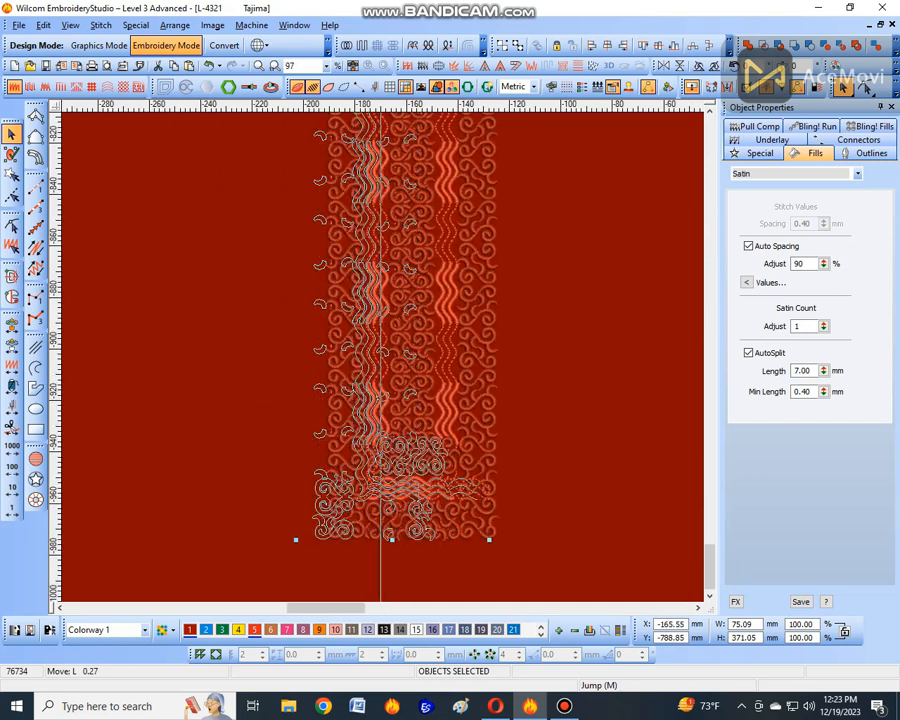
key("Left")
key("Left")
key("Left")
key("Left")
key("Left")
key("Left")
key("Left")
key("Left")
key("Left")
key("Left")
key("Left")
key("Left")
key("Left")
key("Left")
key("Left")
key("Left")
key("Left")
key("Left")
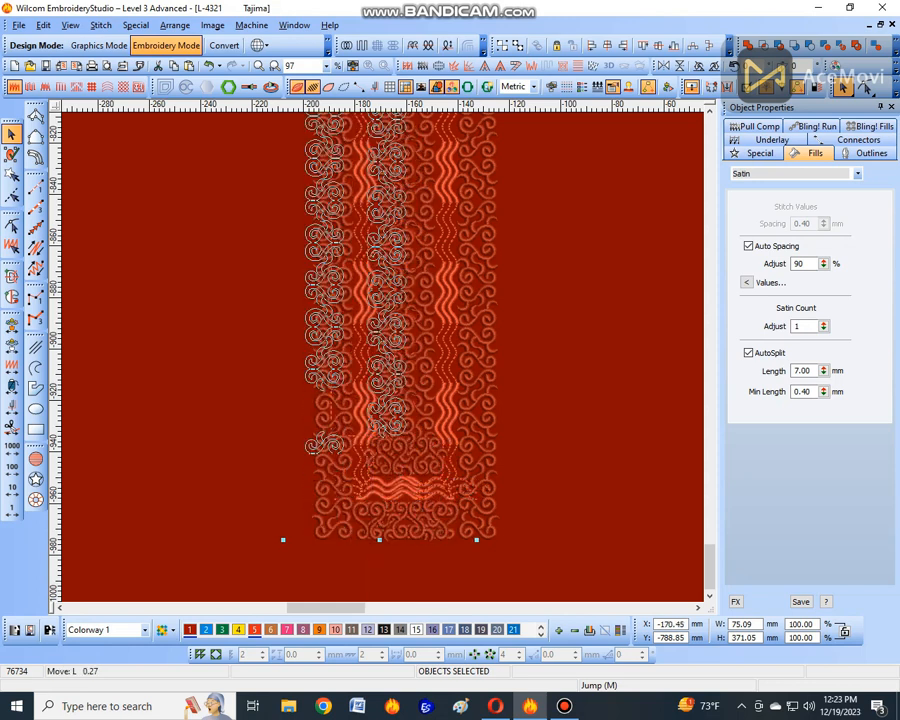
key("Left")
key("Left")
key("Left")
key("Left")
key("Left")
key("Left")
key("Left")
key("Left")
key("Left")
key("Left")
key("Left")
key("Left")
key("Left")
key("Left")
key("Left")
key("Left")
scroll(358, 515, "up", 2)
key("Left")
scroll(383, 352, "down", 3)
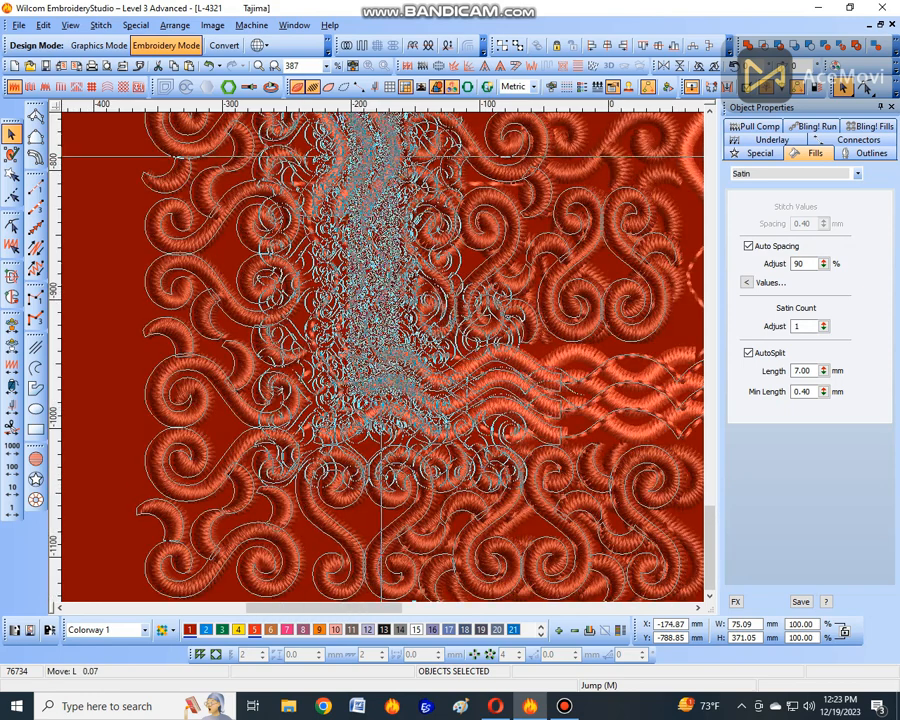
scroll(399, 273, "up", 1)
key("Left")
key("Left")
key("Left")
key("Left")
key("Left")
key("Left")
key("Left")
key("Left")
key("Left")
key("Left")
key("Left")
key("Left")
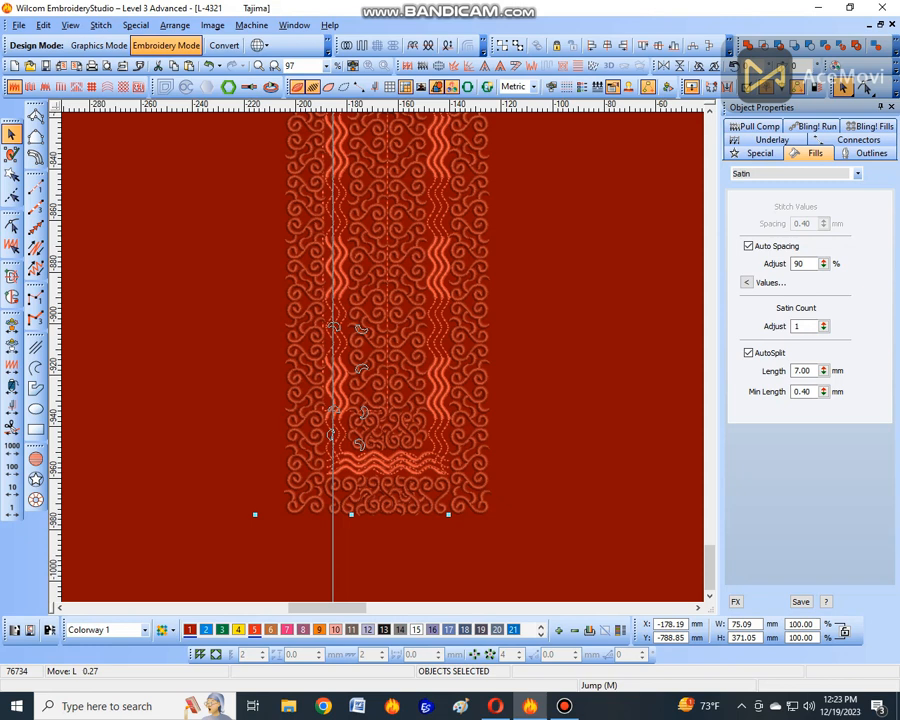
Step: Nudge the mirrored border copy left to about X -203 mm so it fits against the opposite edge of the 25 mm rectangle
key("Left")
key("Left")
key("Left")
key("Left")
key("Left")
key("Left")
key("Left")
key("Left")
key("Left")
key("Left")
key("Left")
key("Left")
key("Left")
key("Left")
key("Left")
key("Left")
key("Left")
key("Left")
key("Left")
key("Left")
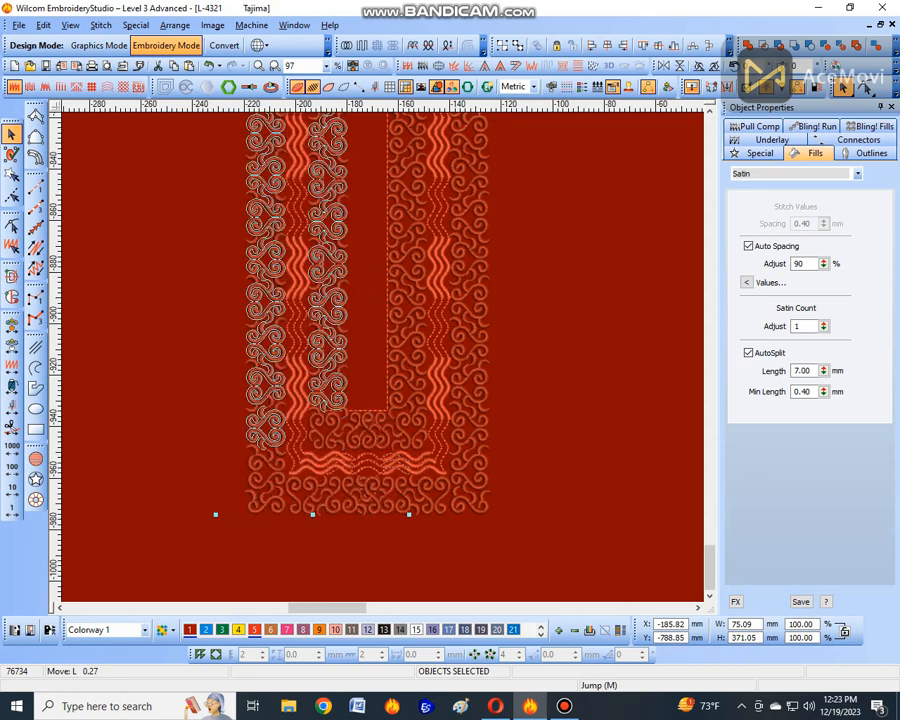
key("Left")
key("Left")
key("Left")
key("Left")
key("Left")
key("Left")
key("Left")
key("Left")
key("Left")
key("Left")
key("Left")
key("Left")
key("Left")
key("Left")
key("Left")
key("Left")
key("Left")
key("Left")
key("Left")
key("Left")
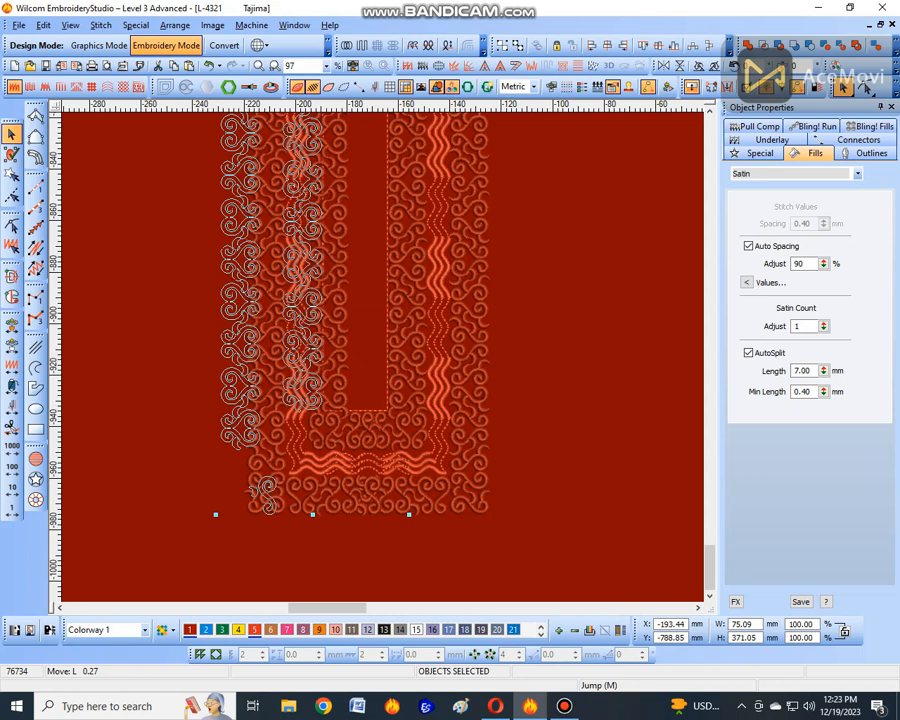
scroll(261, 248, "up", 1)
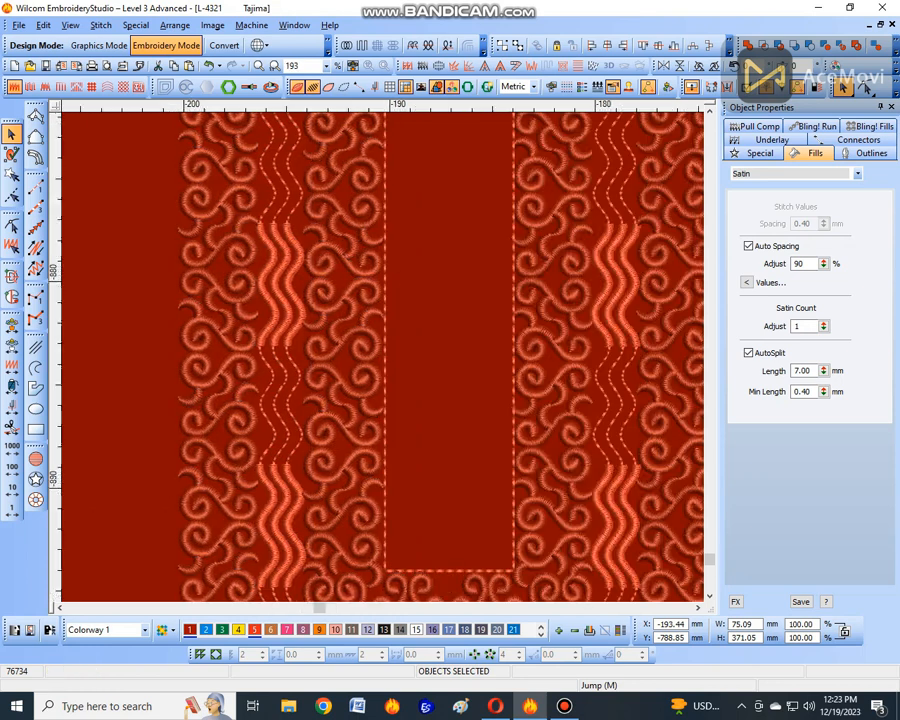
scroll(379, 289, "up", 2)
key("Right")
key("Right")
key("Right")
key("Right")
scroll(409, 114, "down", 3)
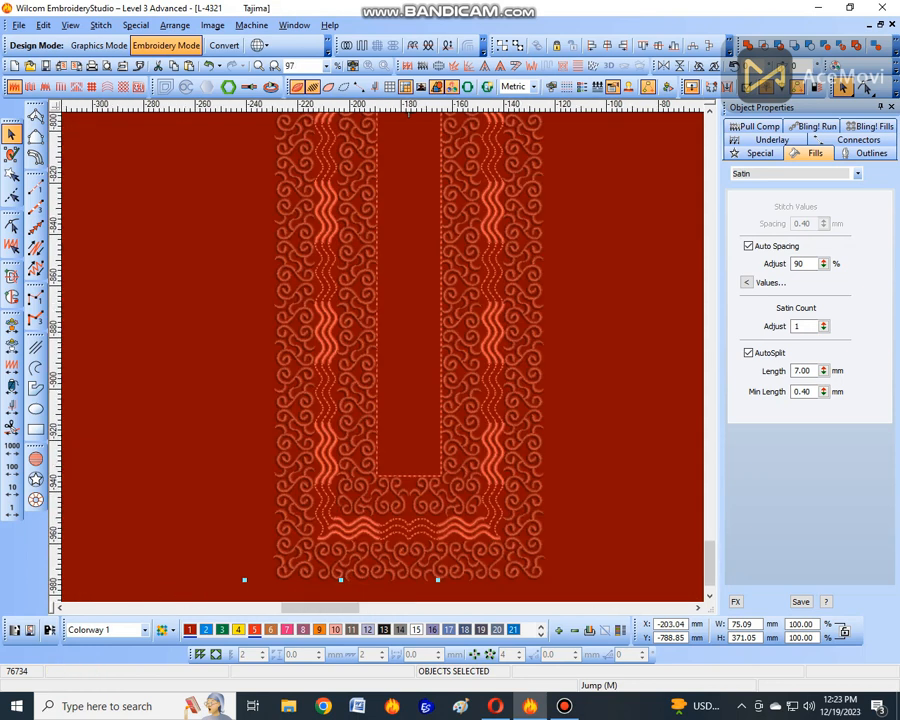
key("Escape")
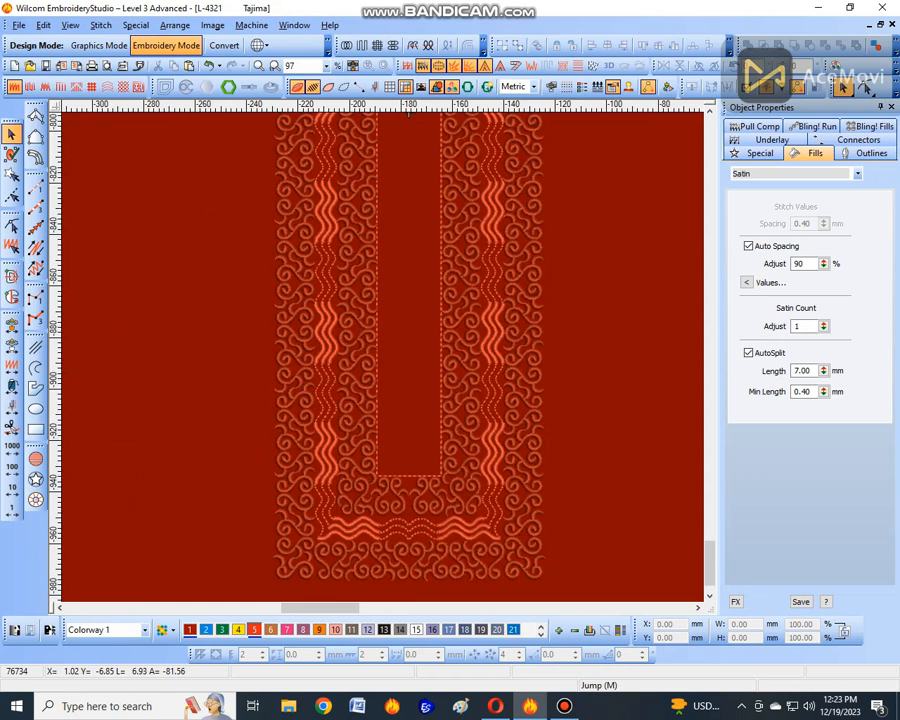
Step: Offset the 25 mm wide rectangle outward to create a Triple Run outline 105 mm wide around the whole border
left_click(357, 150)
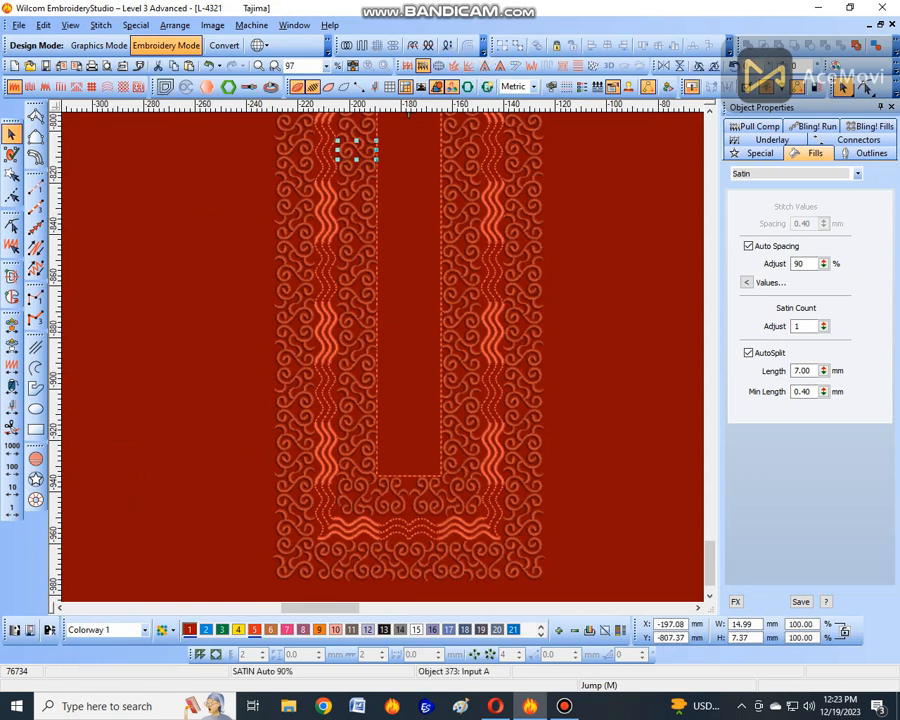
scroll(455, 394, "up", 1)
left_click(421, 396)
left_click(427, 427)
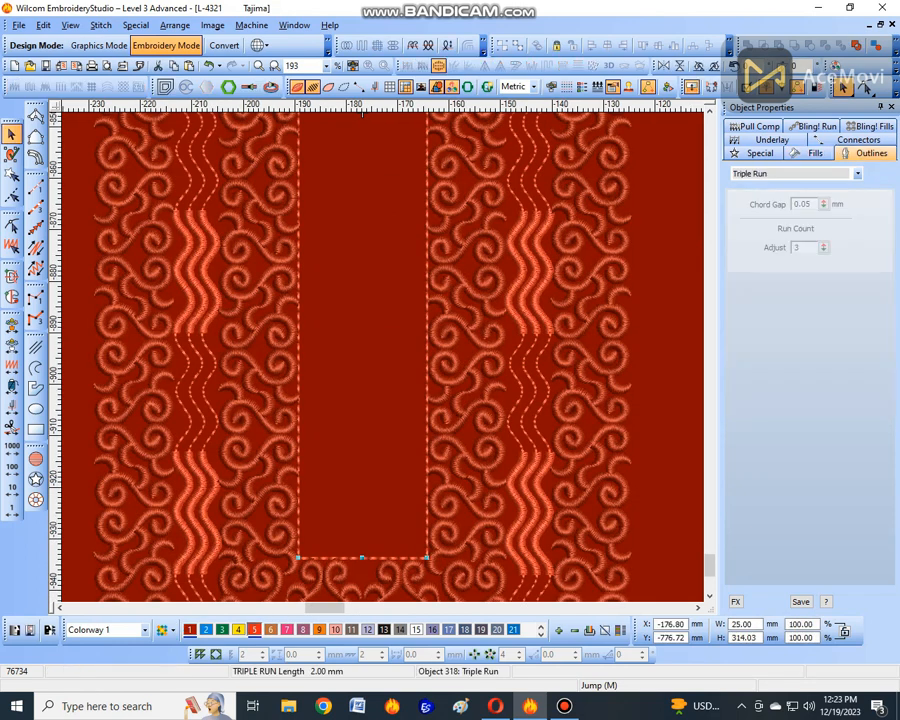
key("o")
key("Tab")
type("4")
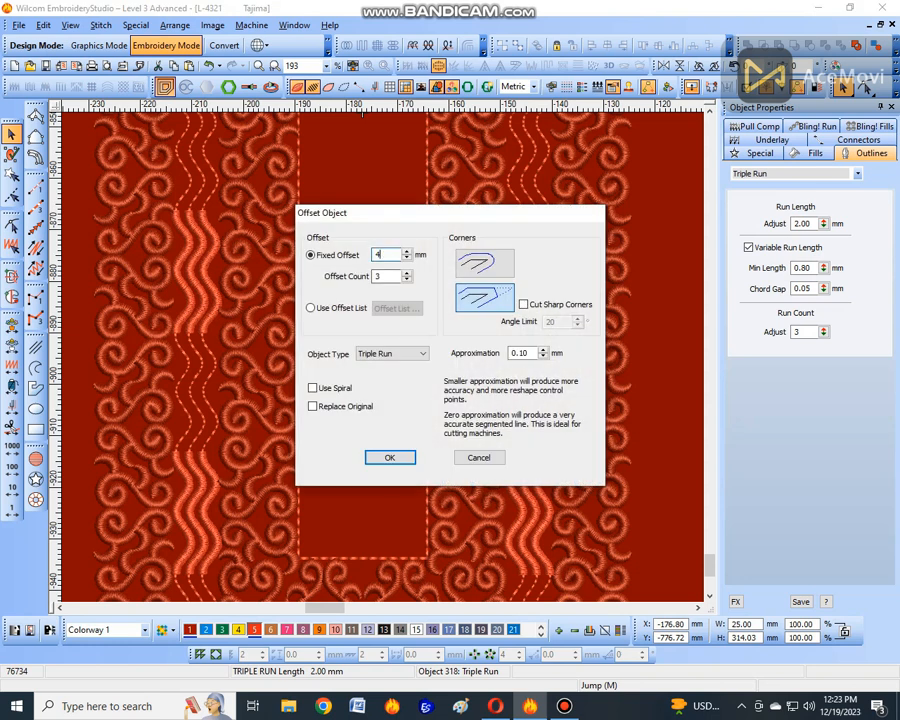
key("Return")
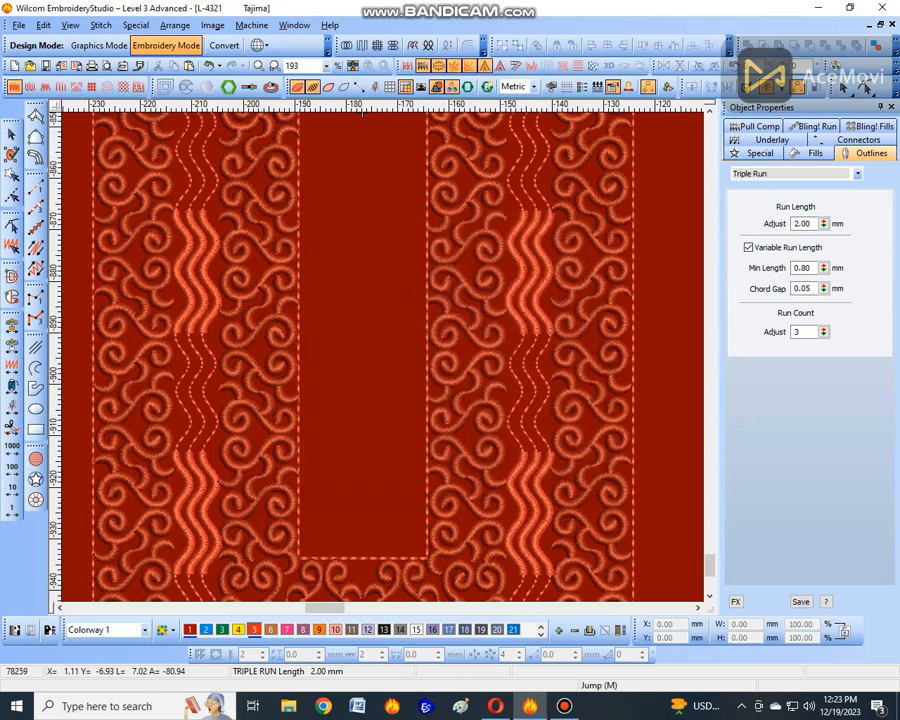
Step: Select both rectangle outlines and the two slanted lines, and split them where they cross at the border's upper end
scroll(386, 209, "down", 2)
scroll(429, 461, "up", 2)
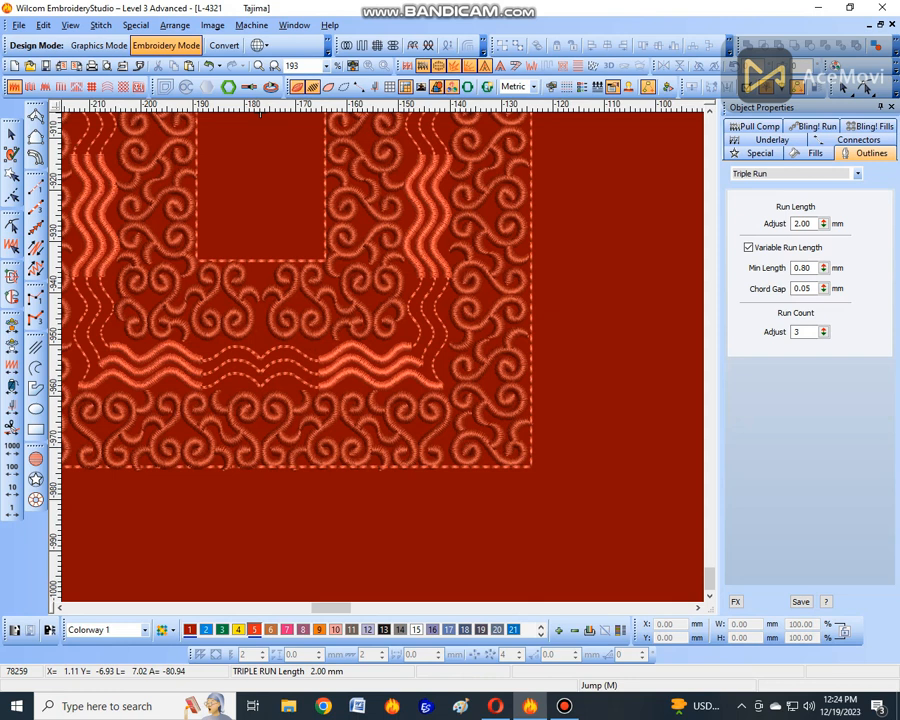
key("o")
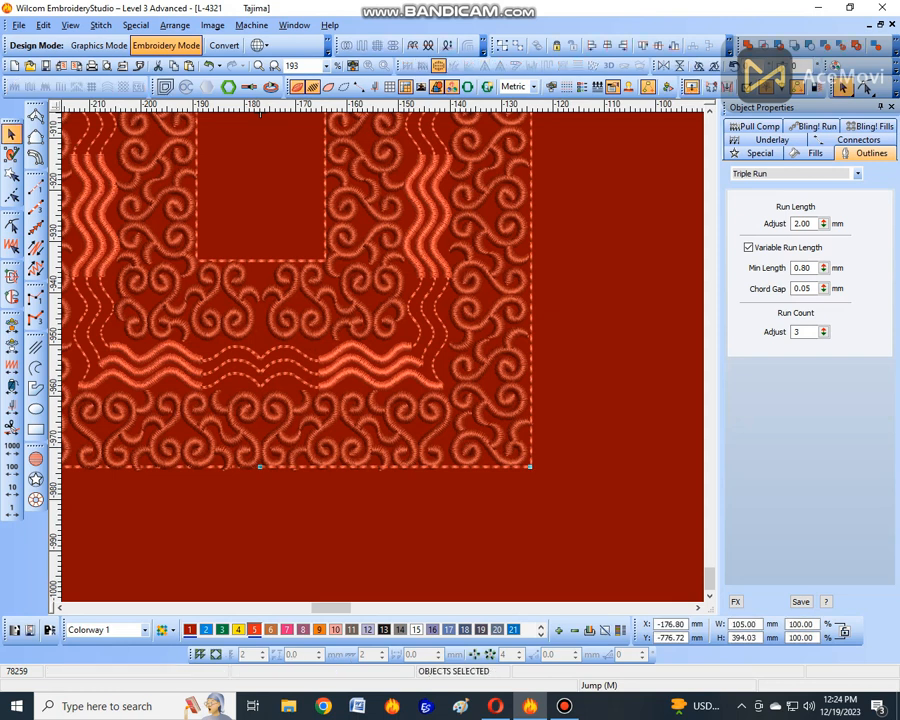
scroll(351, 141, "down", 2)
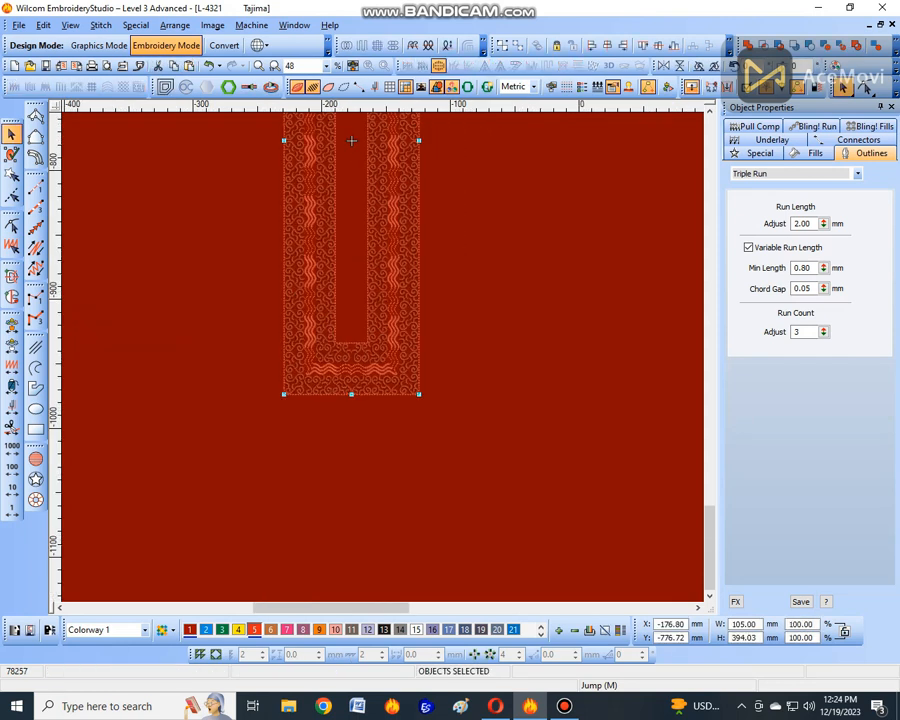
key("Escape")
scroll(351, 141, "down", 1)
scroll(305, 293, "up", 2)
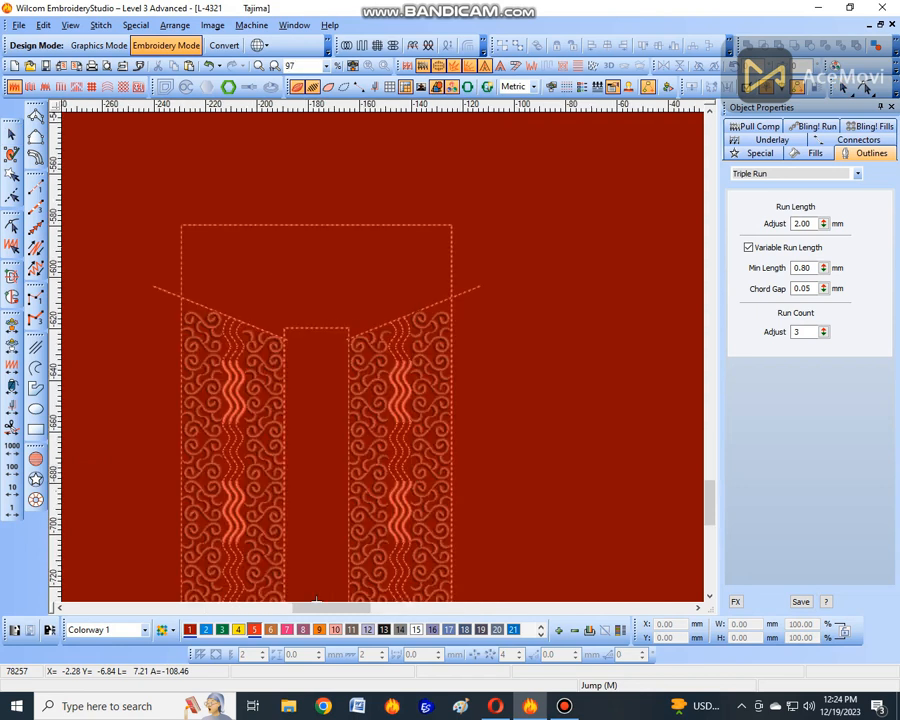
left_click(382, 328)
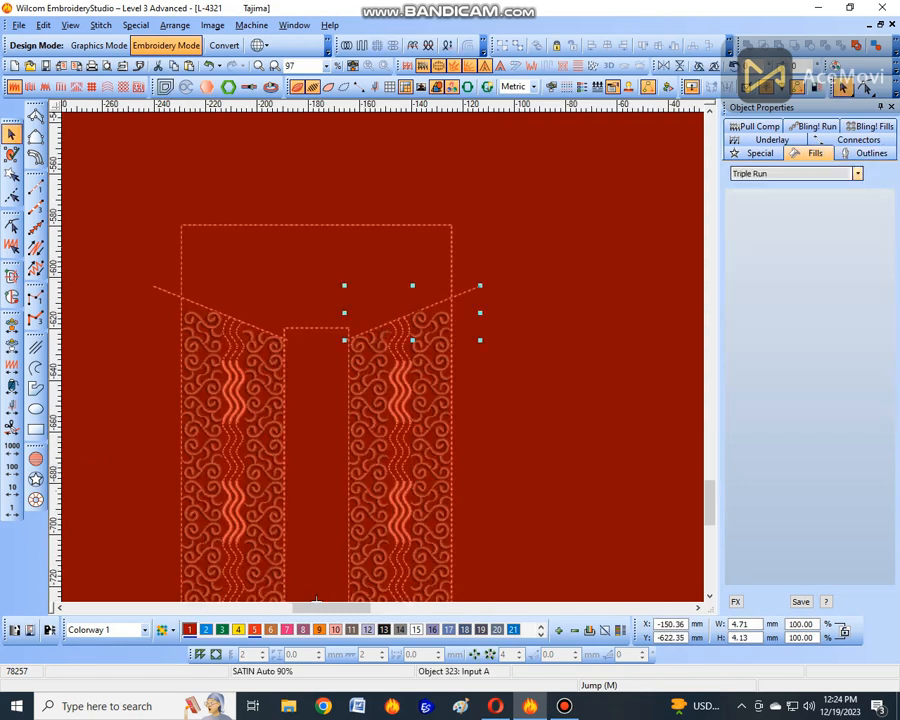
key("ctrl+a")
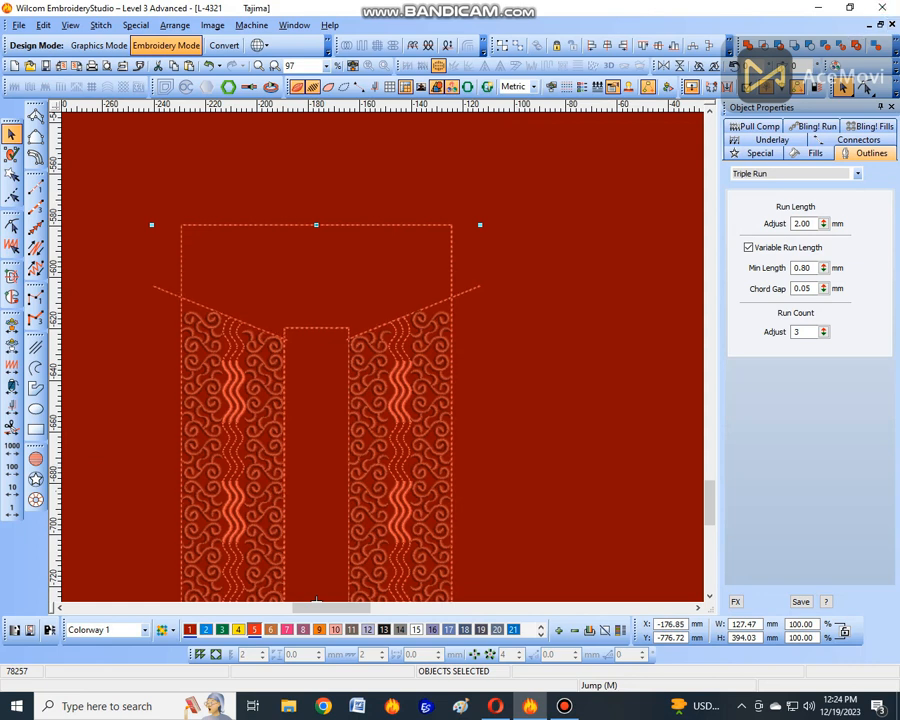
key("Escape")
key("o")
Step: Delete the slanted lines and the rectangle outline segments above them, leaving the upper end open
left_click_drag(271, 287, 360, 355)
key("Delete")
left_click(466, 292)
key("Delete")
key("Delete")
key("Delete")
scroll(366, 446, "down", 3)
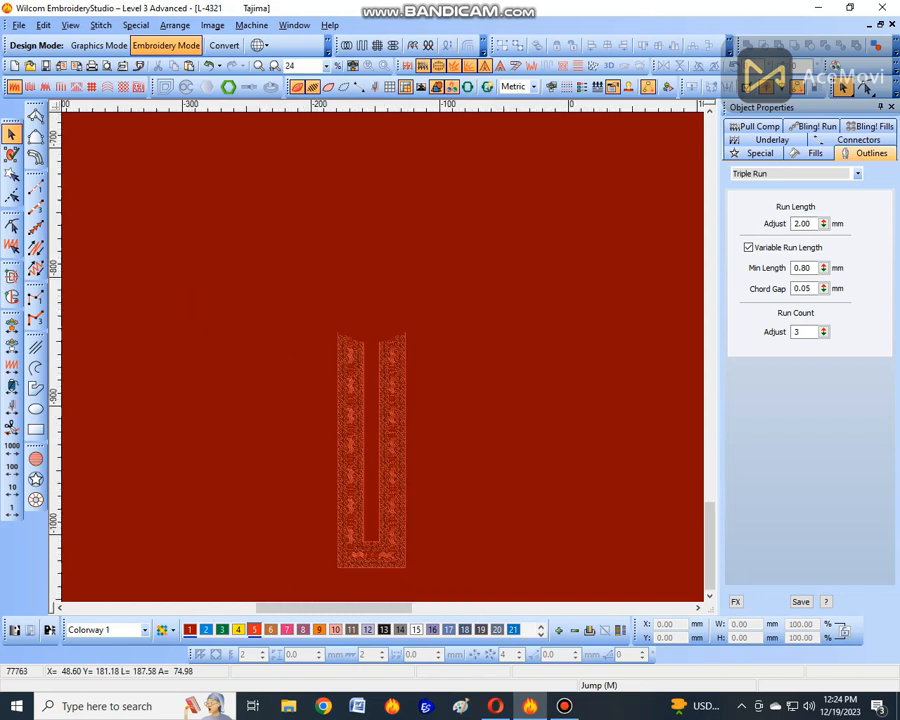
Step: Set the run length to 3.5 mm and the run count to 7 for the inner and outer Triple Run outlines
scroll(340, 264, "up", 2)
scroll(391, 300, "up", 2)
left_click(178, 197)
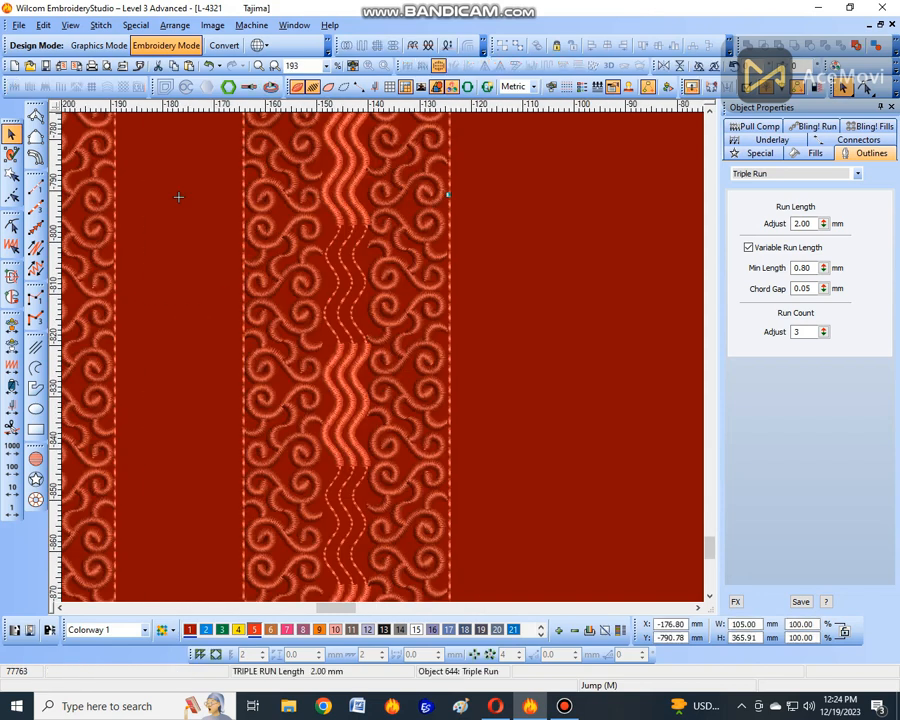
scroll(340, 407, "down", 1)
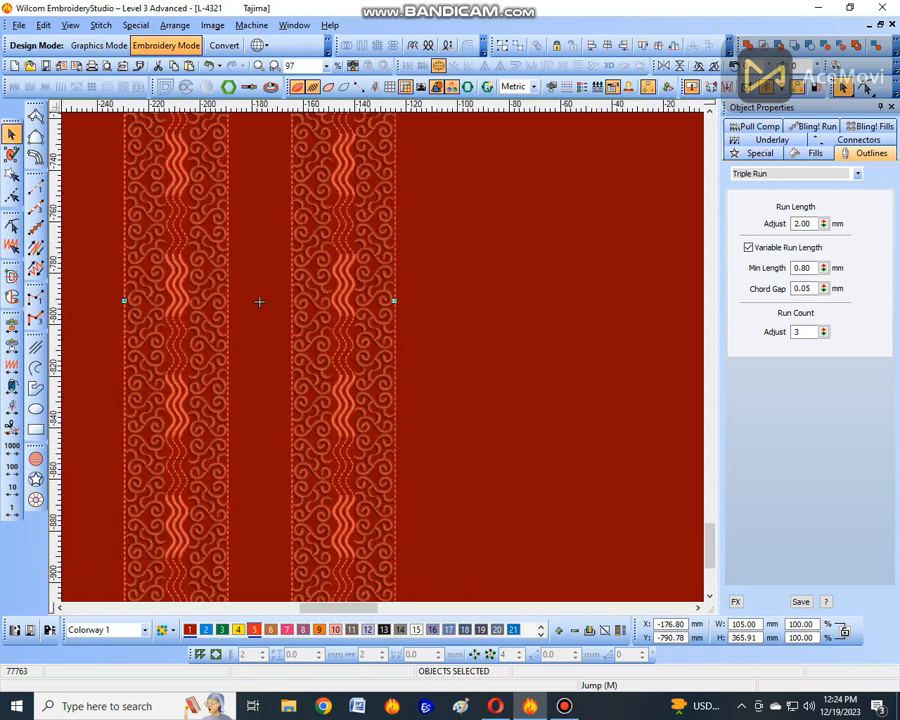
key("alt+Return")
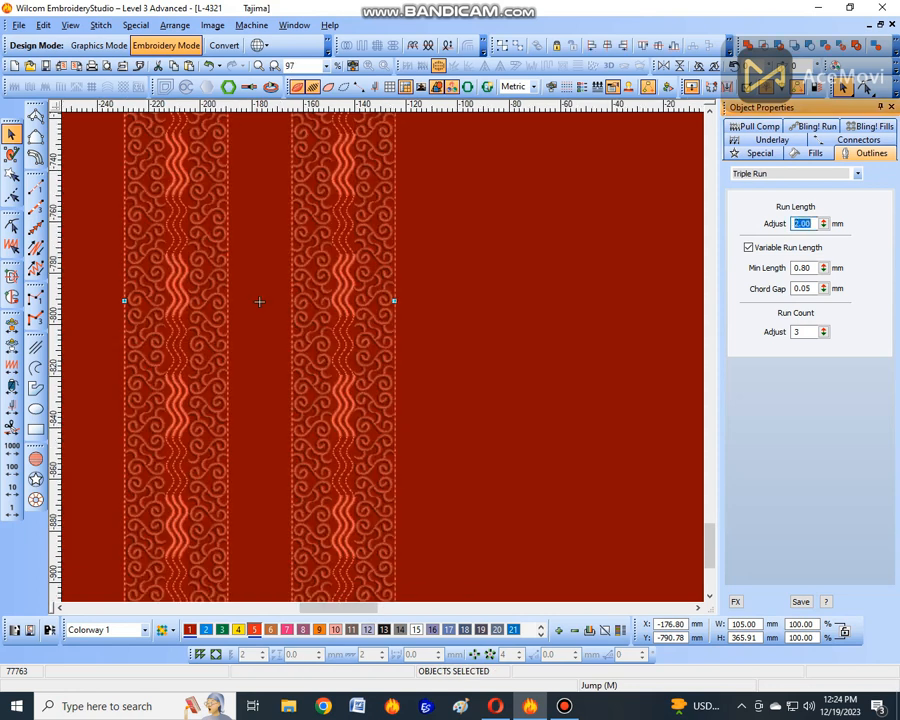
type("3.5")
key("Tab")
key("Tab")
key("Tab")
key("Tab")
type("7")
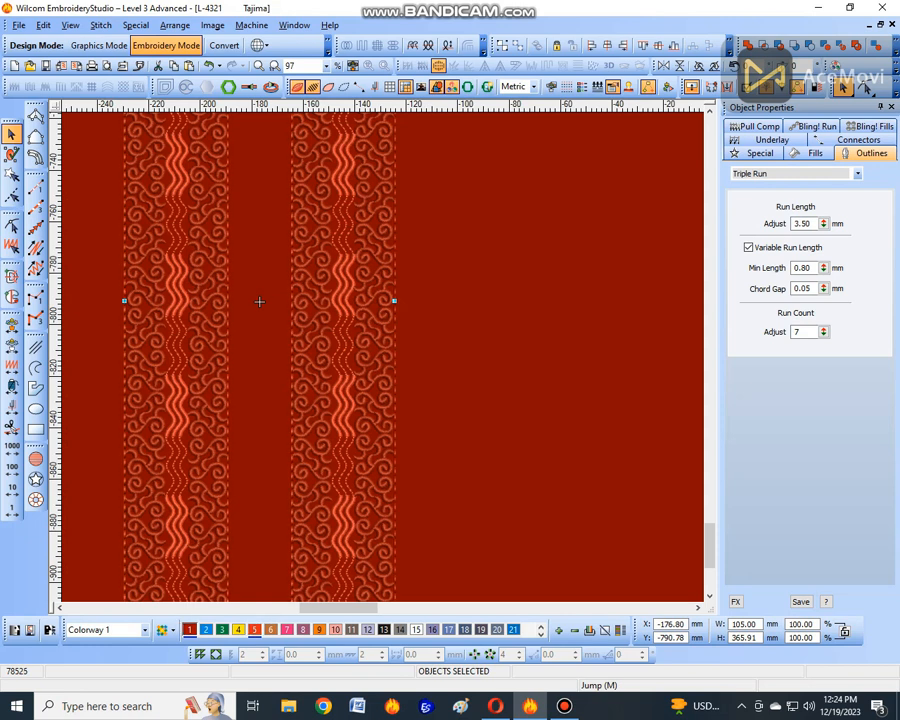
Step: Set the border's Triple Run wave lines to run length 3 mm and run count 7, with variable run length off
key("ctrl+z")
key("alt+Return")
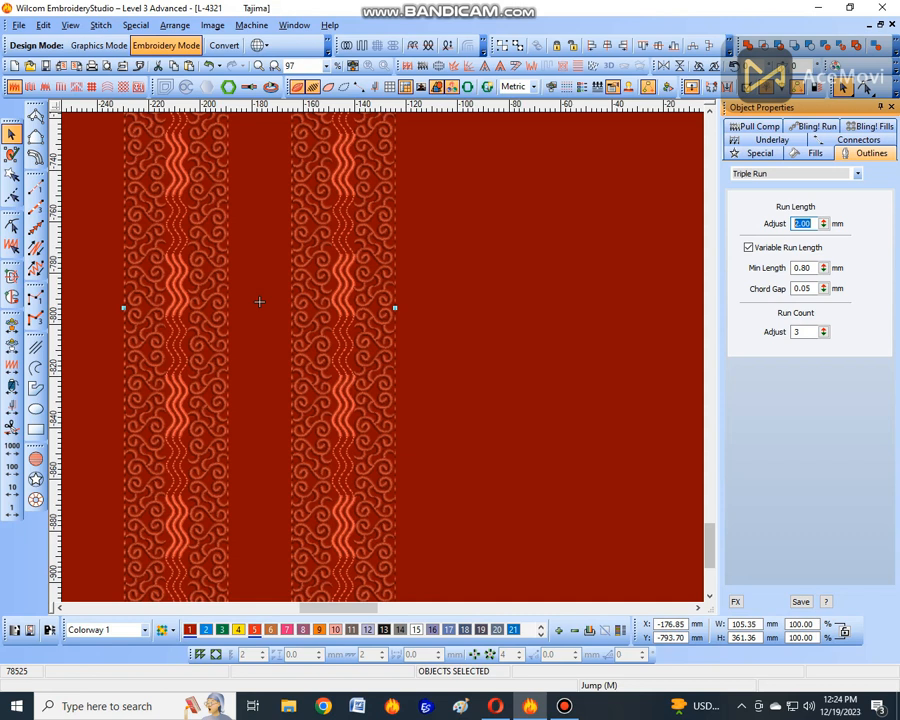
type("3")
key("Tab")
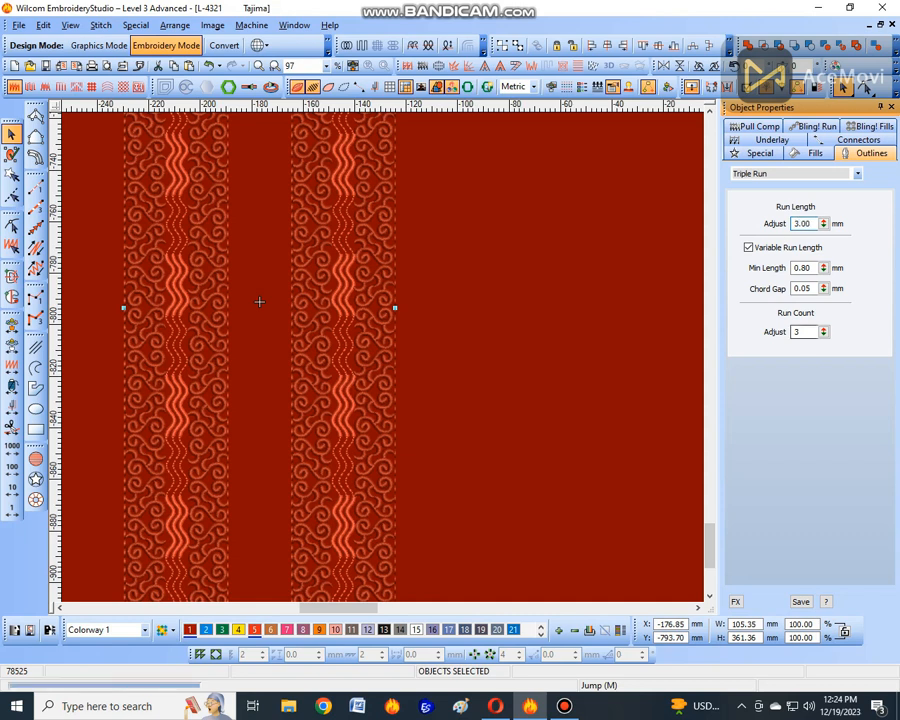
key("Return")
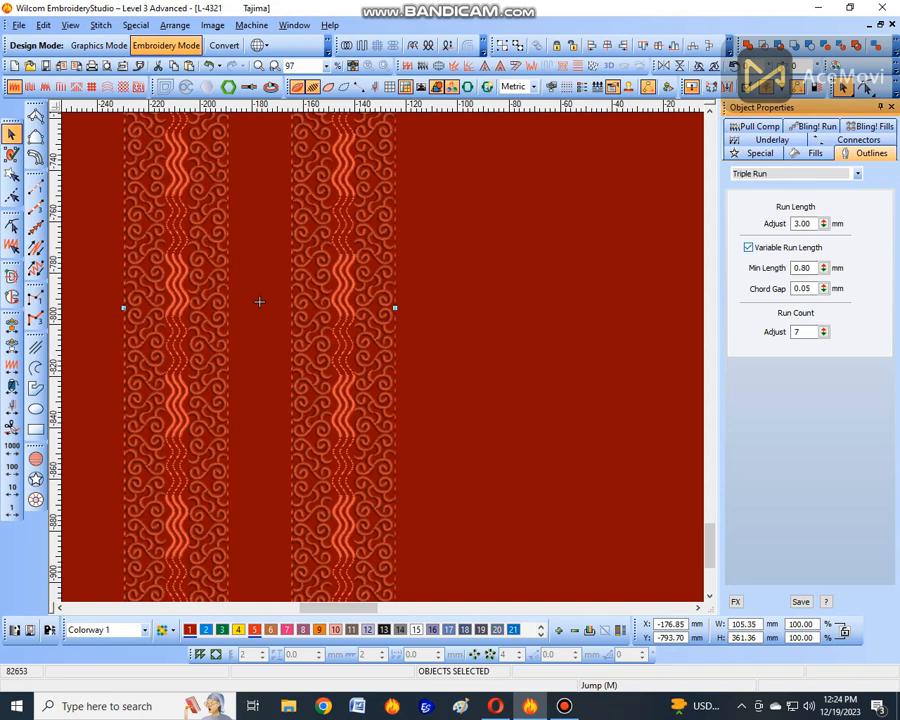
left_click(748, 247)
scroll(314, 353, "up", 1)
scroll(374, 336, "down", 1)
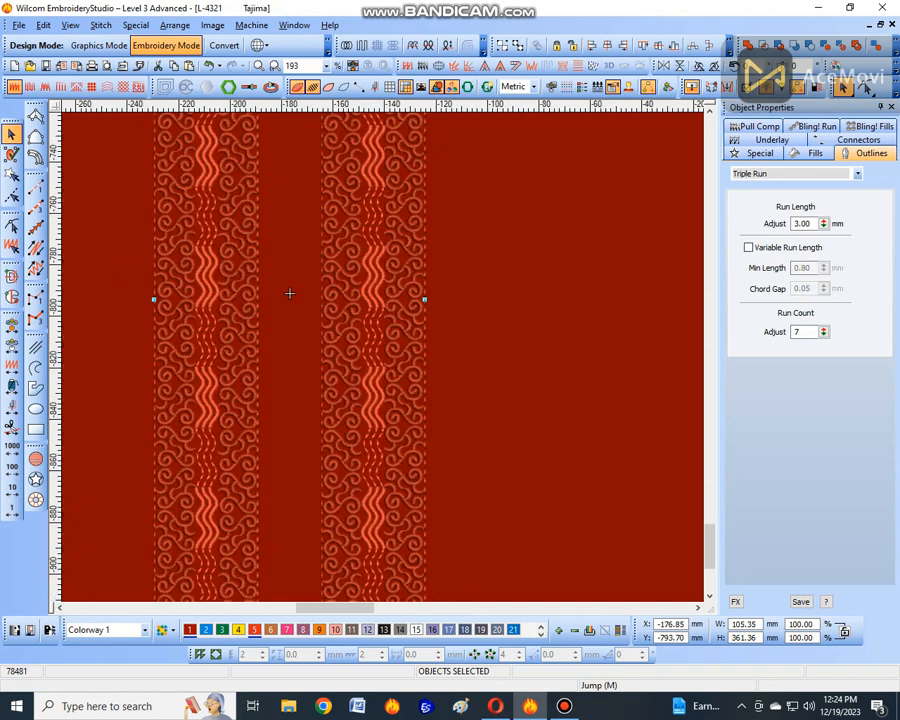
scroll(289, 293, "down", 1)
left_click(329, 313)
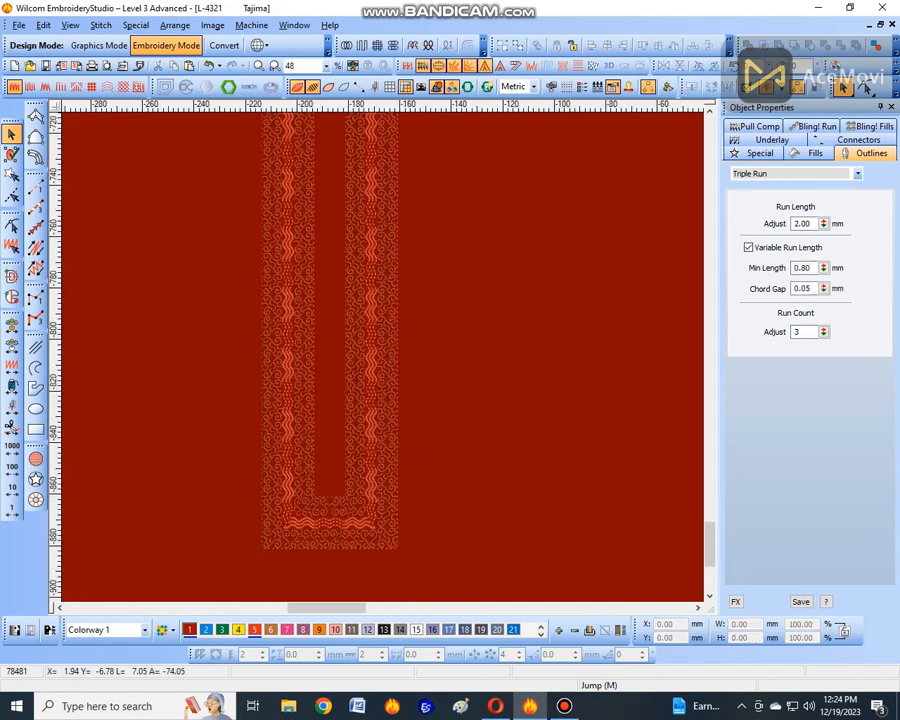
Step: Inspect the whole border, from its bottom corners up to the slanted upper ends
scroll(329, 313, "up", 1)
scroll(365, 328, "down", 1)
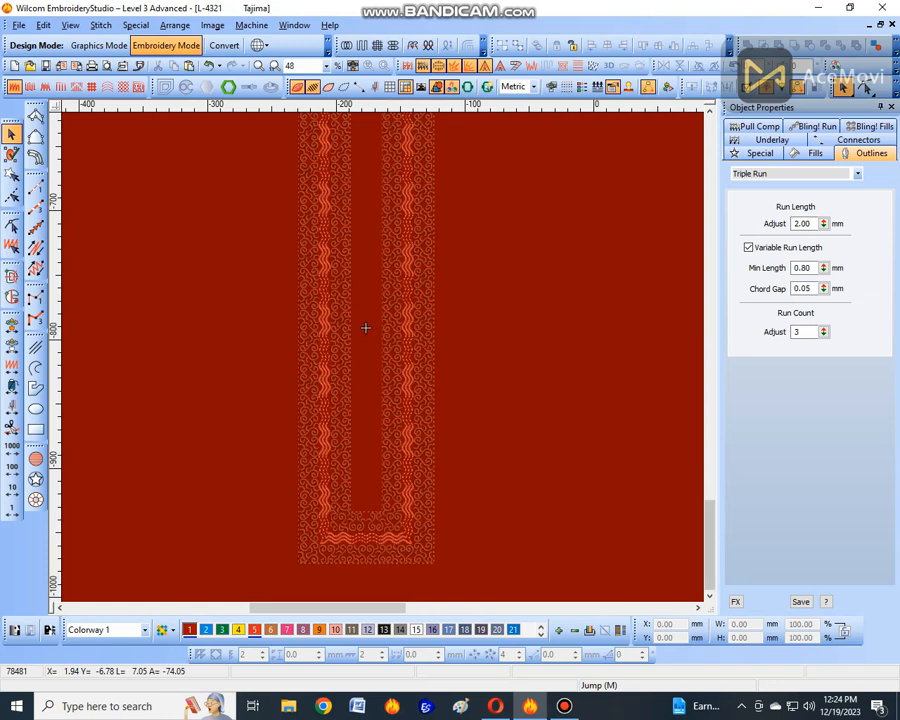
scroll(366, 376, "up", 1)
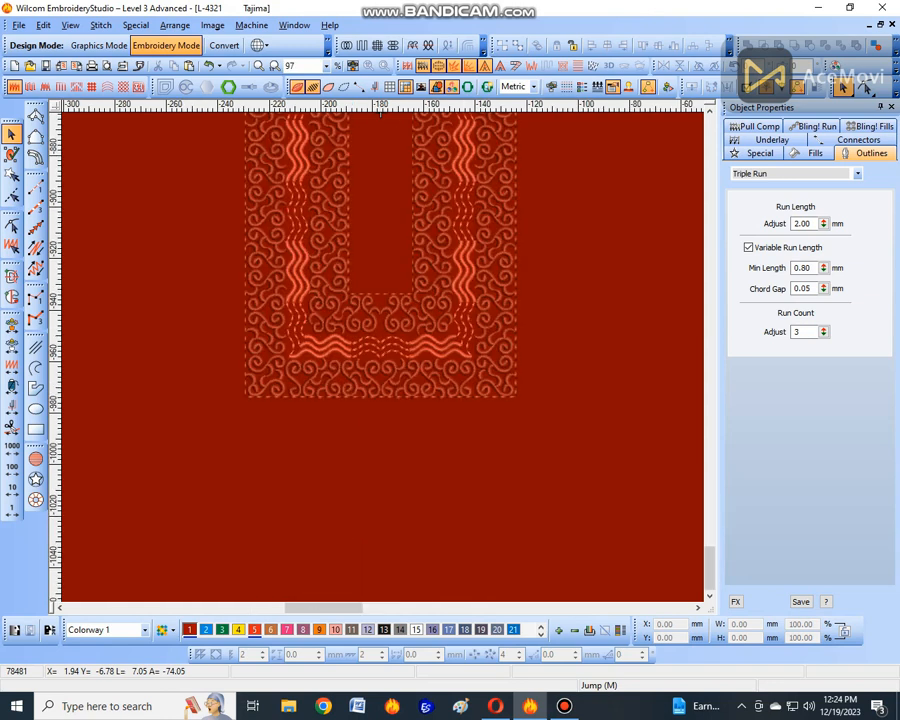
scroll(401, 134, "down", 1)
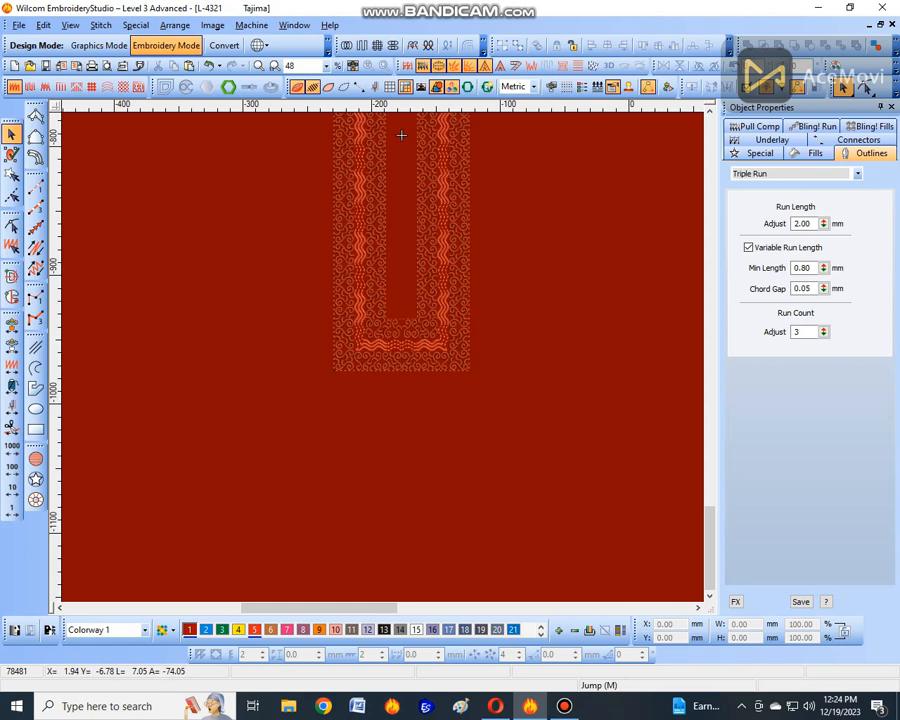
scroll(401, 134, "up", 1)
scroll(402, 297, "down", 1)
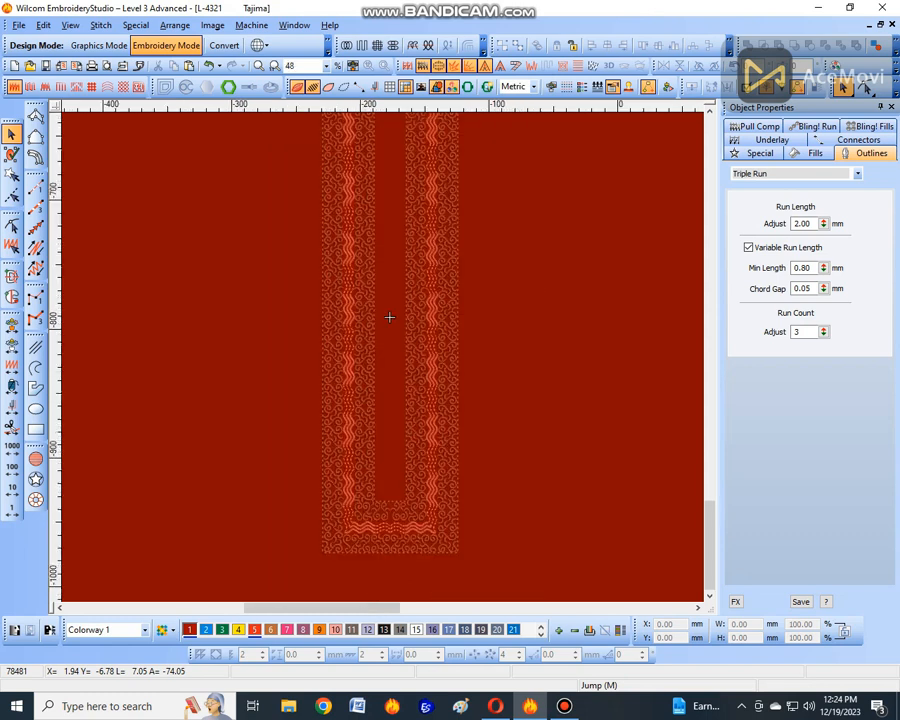
scroll(374, 381, "down", 1)
scroll(378, 466, "up", 1)
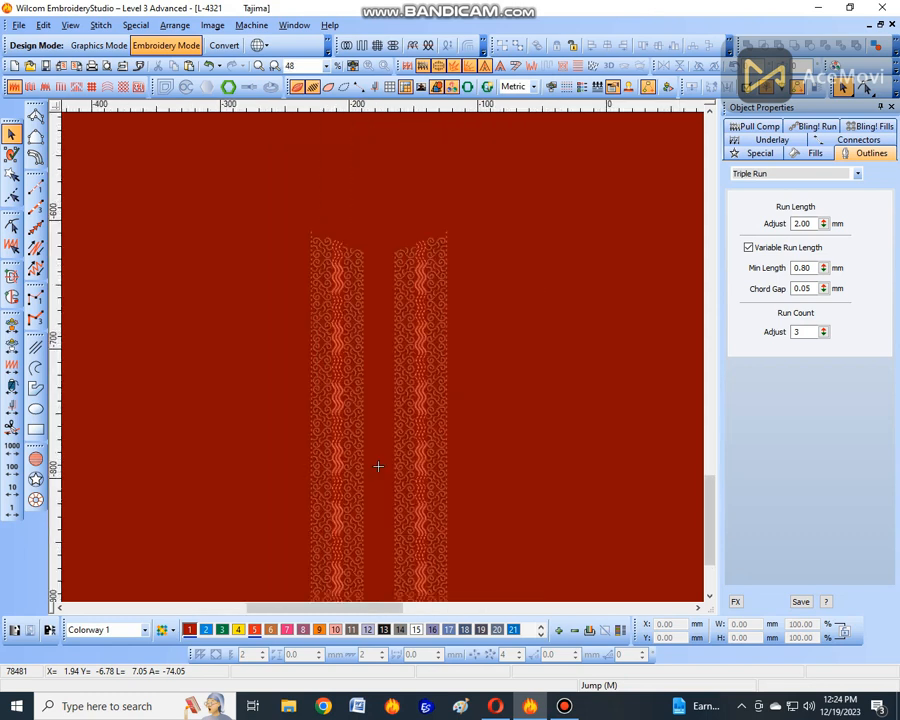